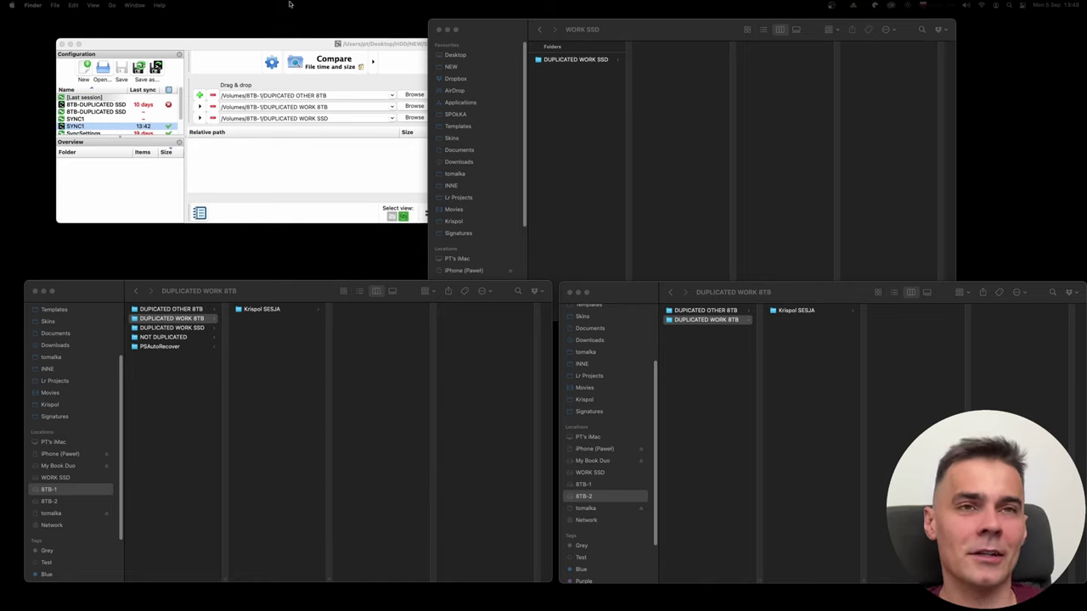
click(271, 42)
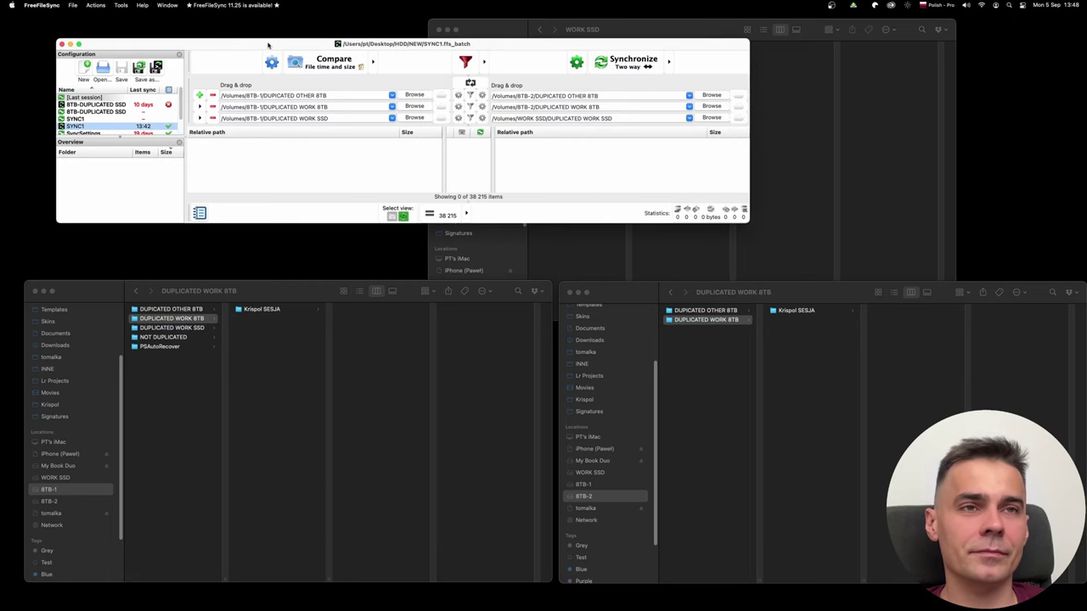
drag(268, 45, 267, 50)
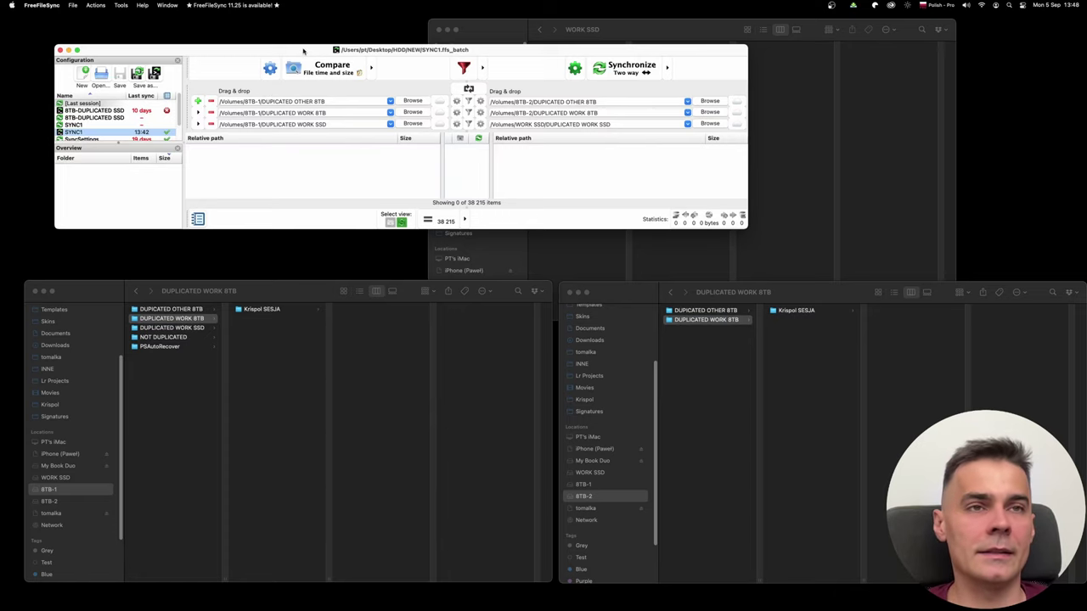
drag(303, 51, 298, 84)
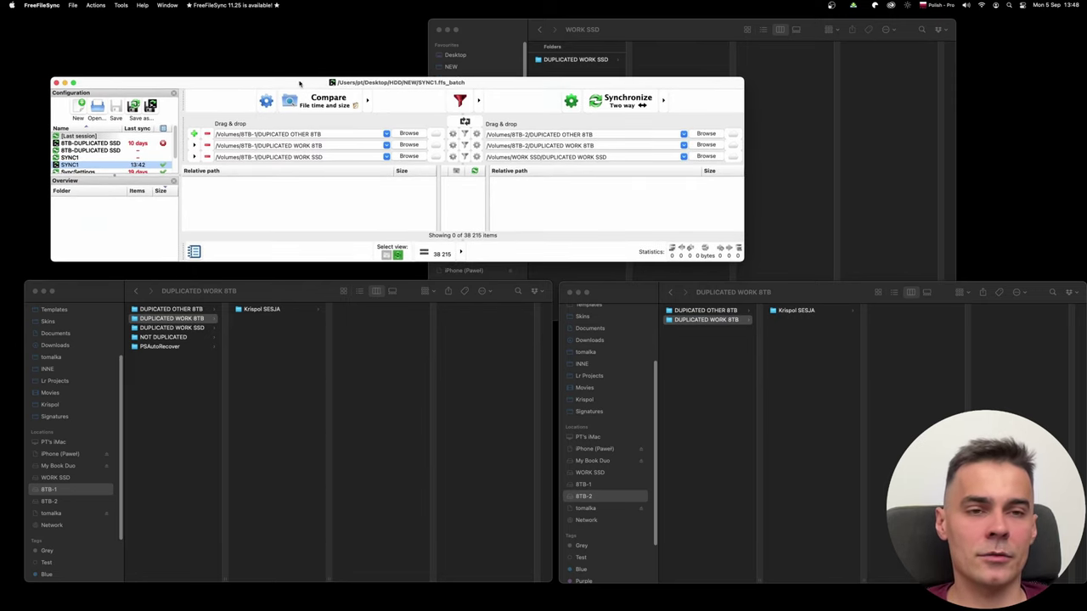
drag(294, 291, 294, 287)
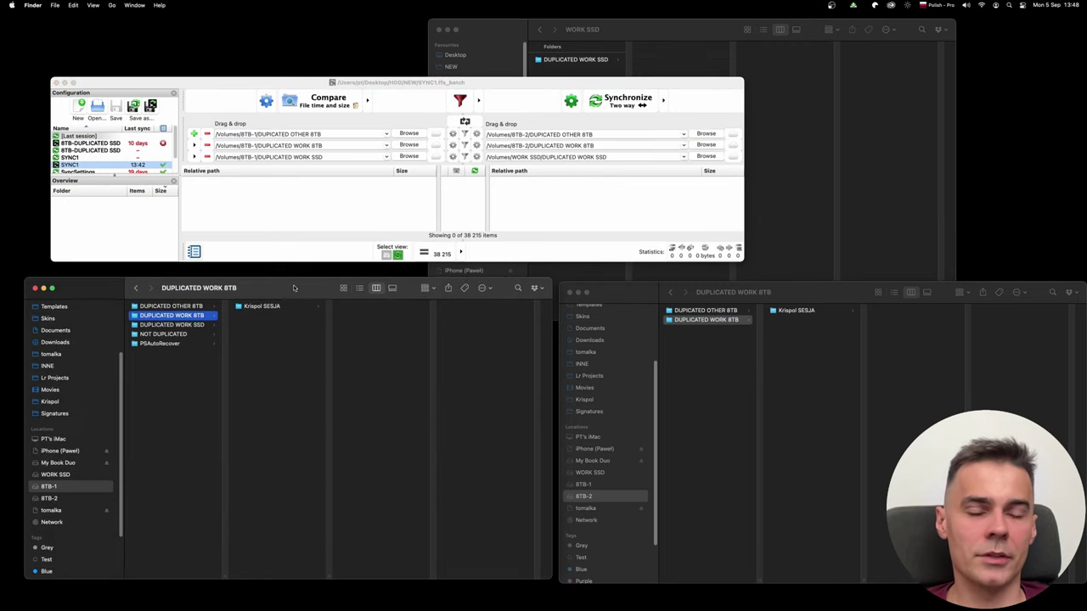
click(819, 113)
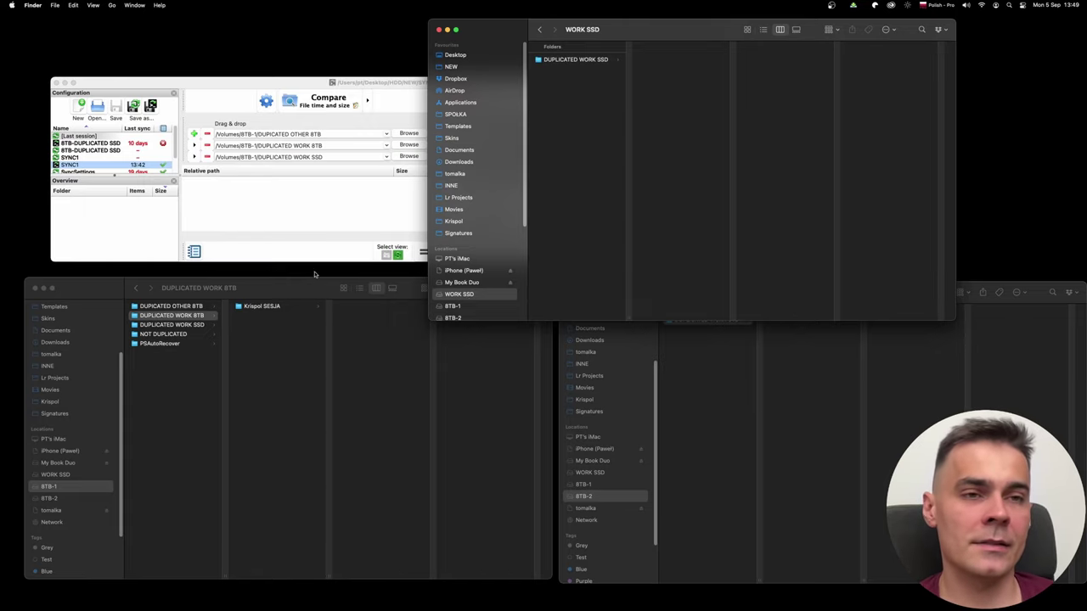
drag(286, 288, 291, 296)
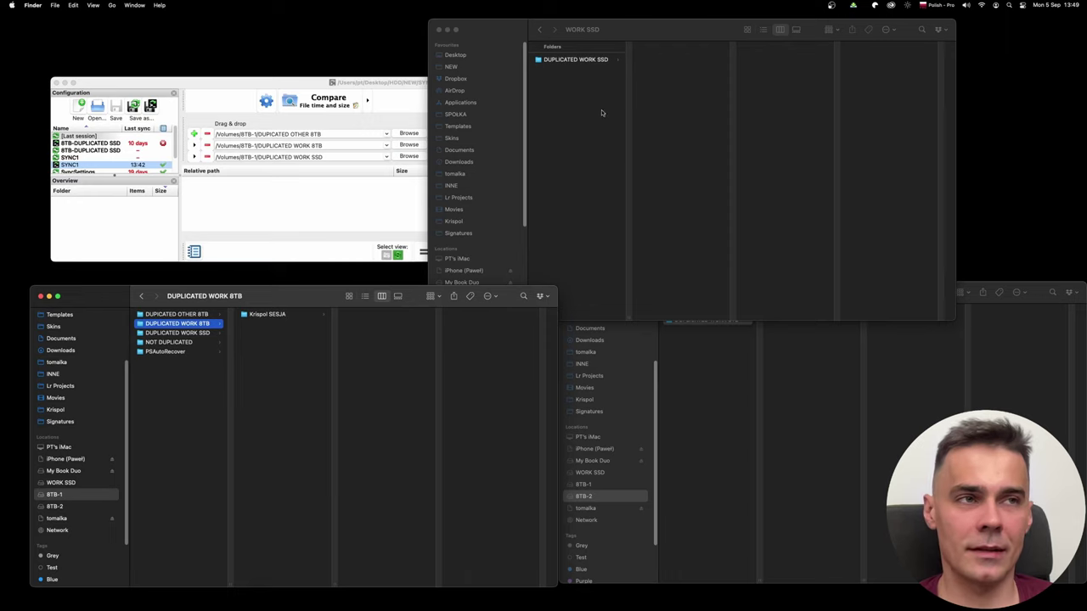
click(630, 113)
click(286, 296)
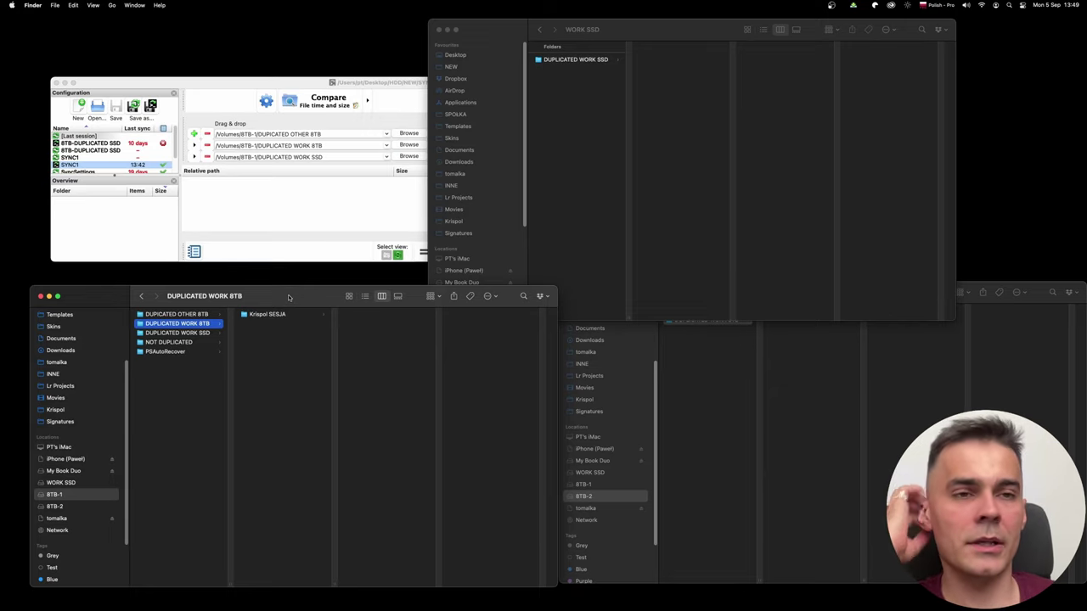
click(381, 83)
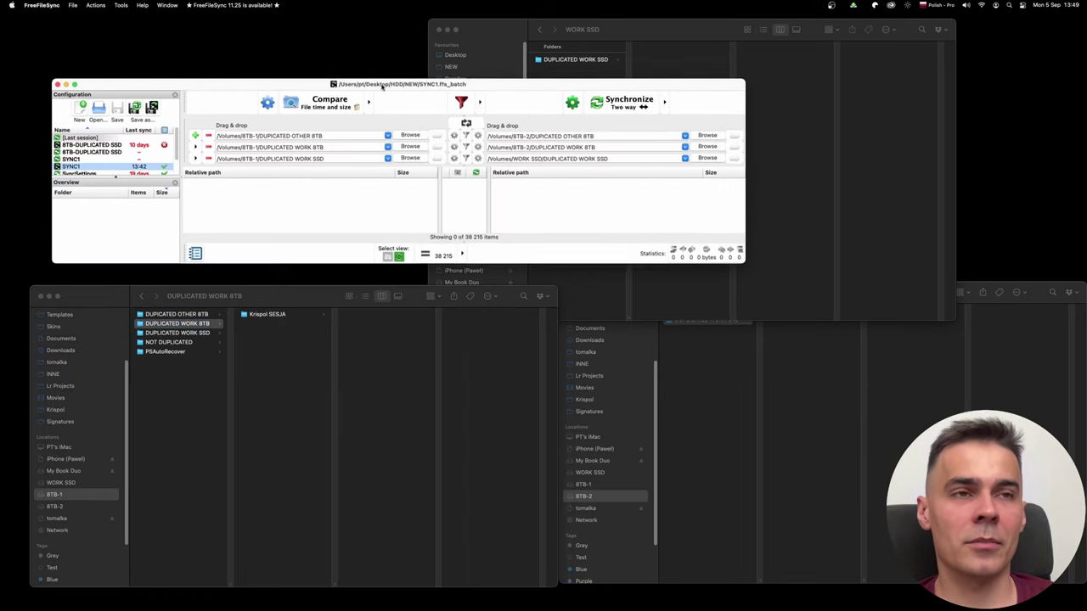
drag(382, 86, 384, 85)
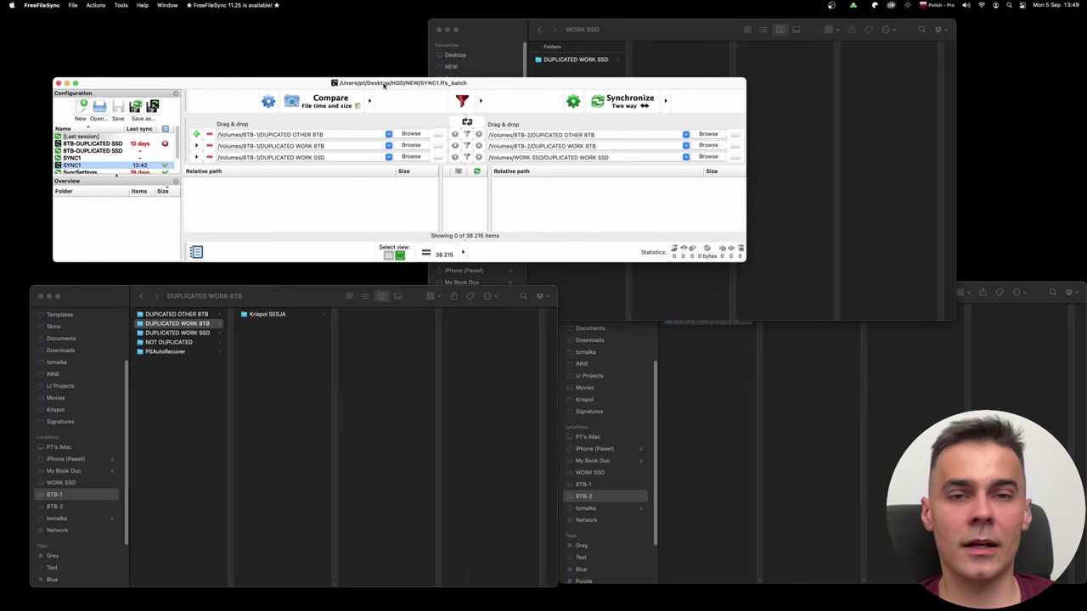
drag(385, 84, 385, 87)
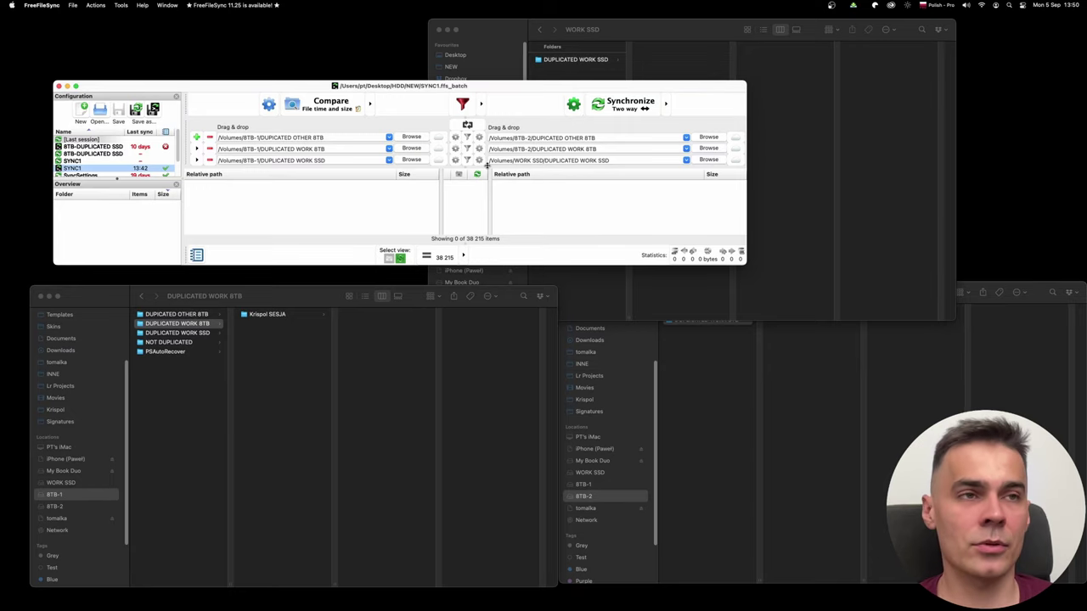
drag(502, 88, 503, 99)
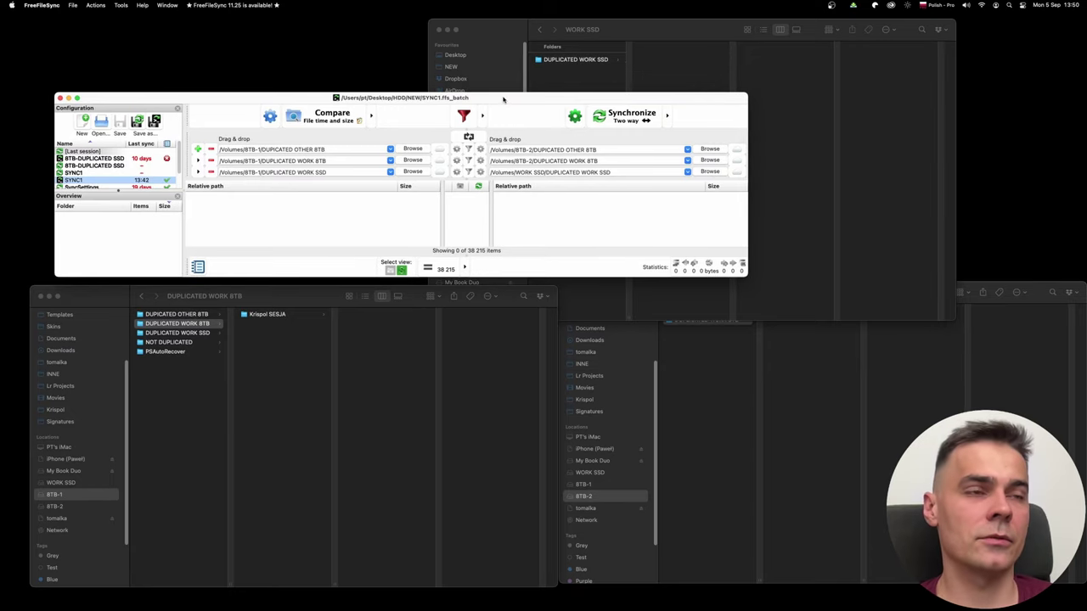
- Open the DUPLICATED WORK SSD folder on both the 8TB-1 and WORK SSD drives to examine their contents
click(674, 34)
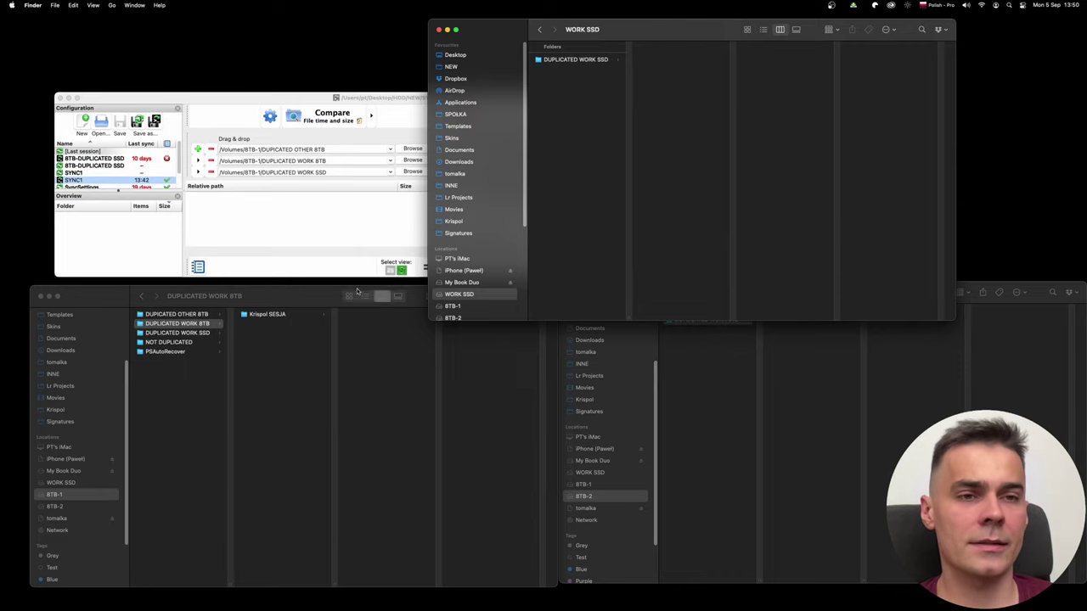
click(273, 303)
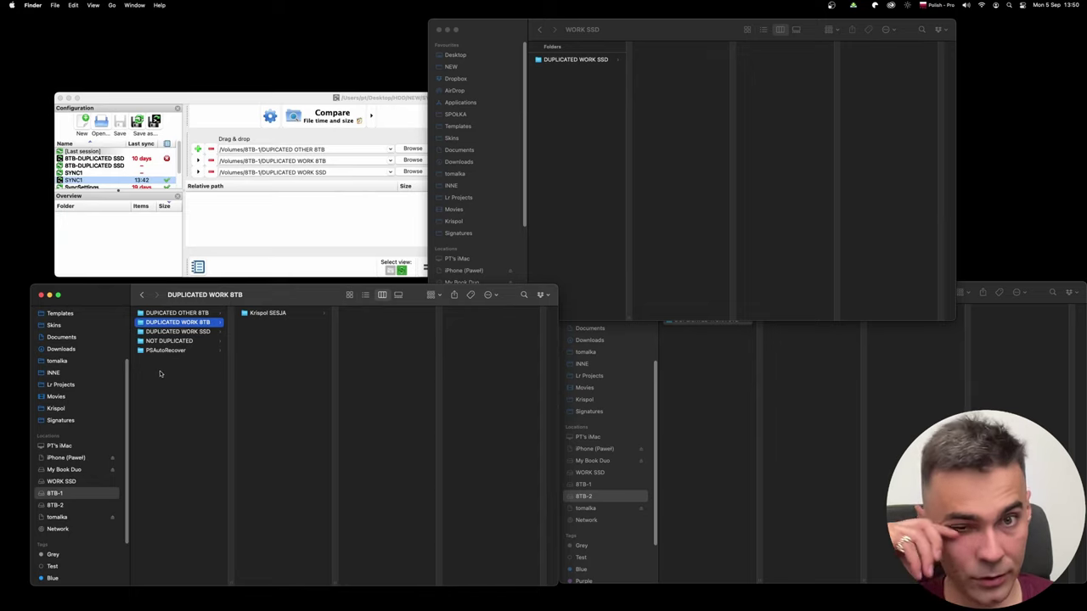
click(194, 332)
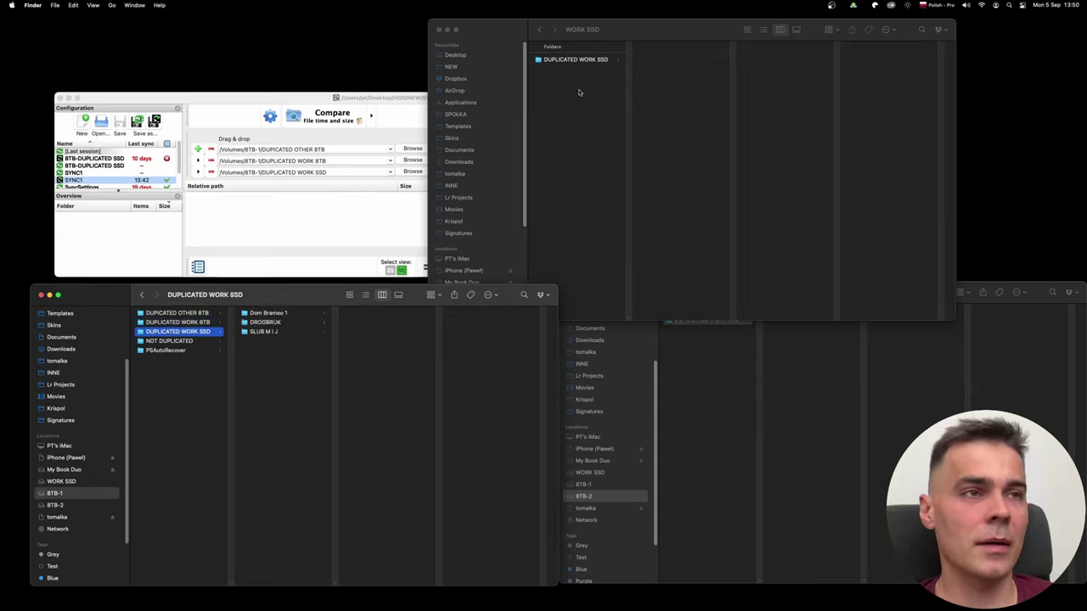
click(601, 60)
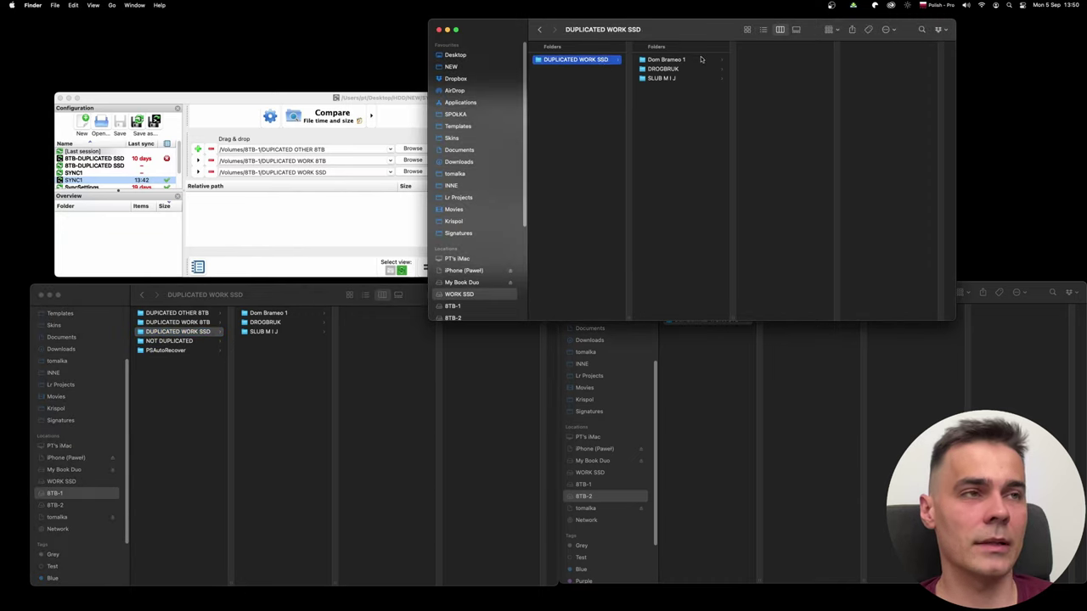
click(348, 95)
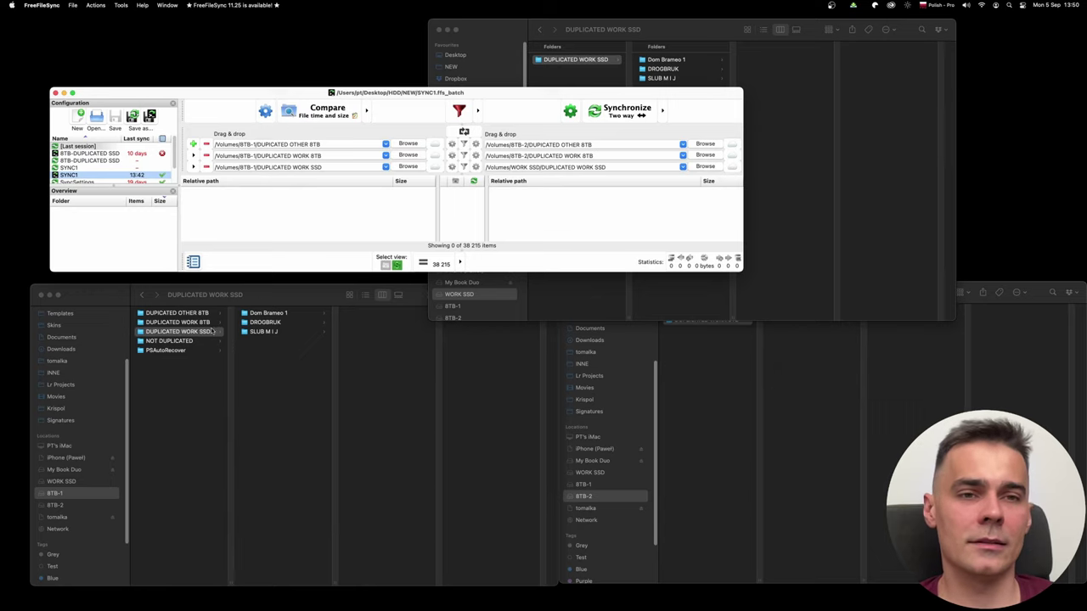
drag(201, 331, 265, 210)
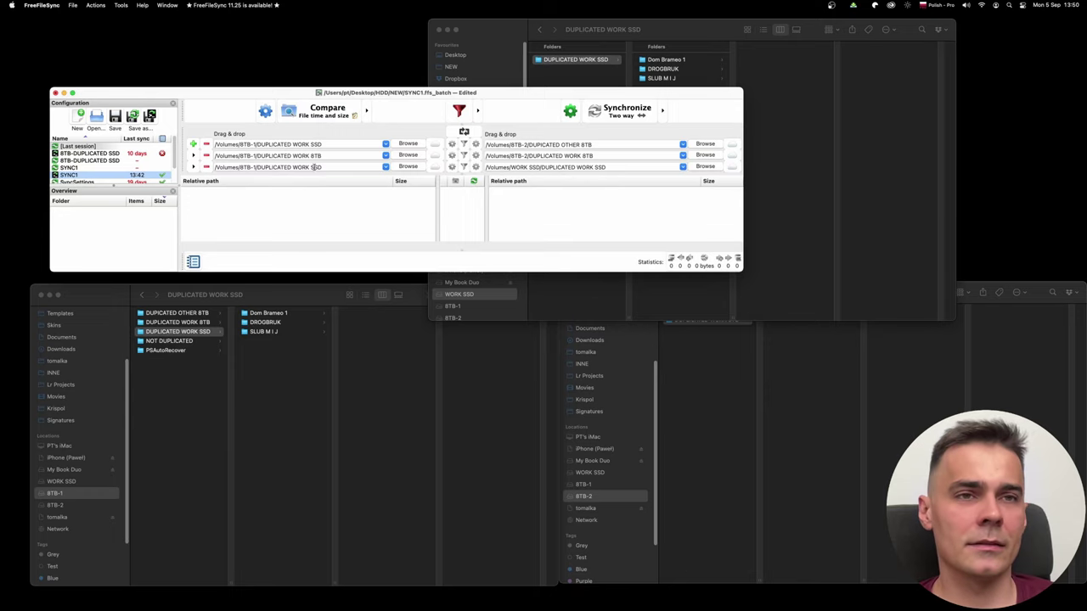
click(704, 33)
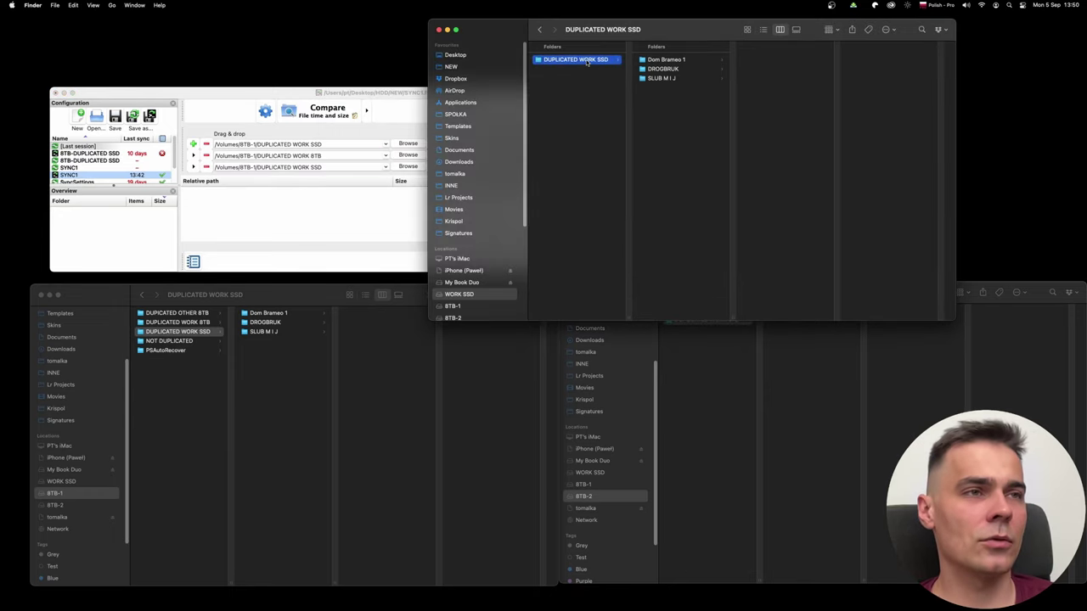
drag(651, 24, 838, 45)
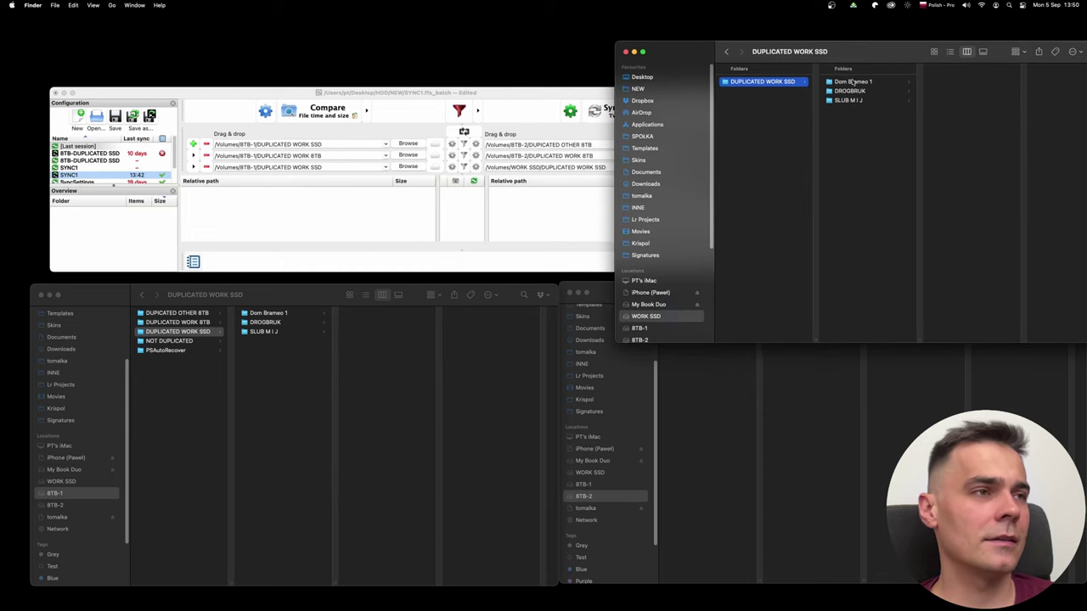
drag(803, 85, 543, 144)
click(522, 93)
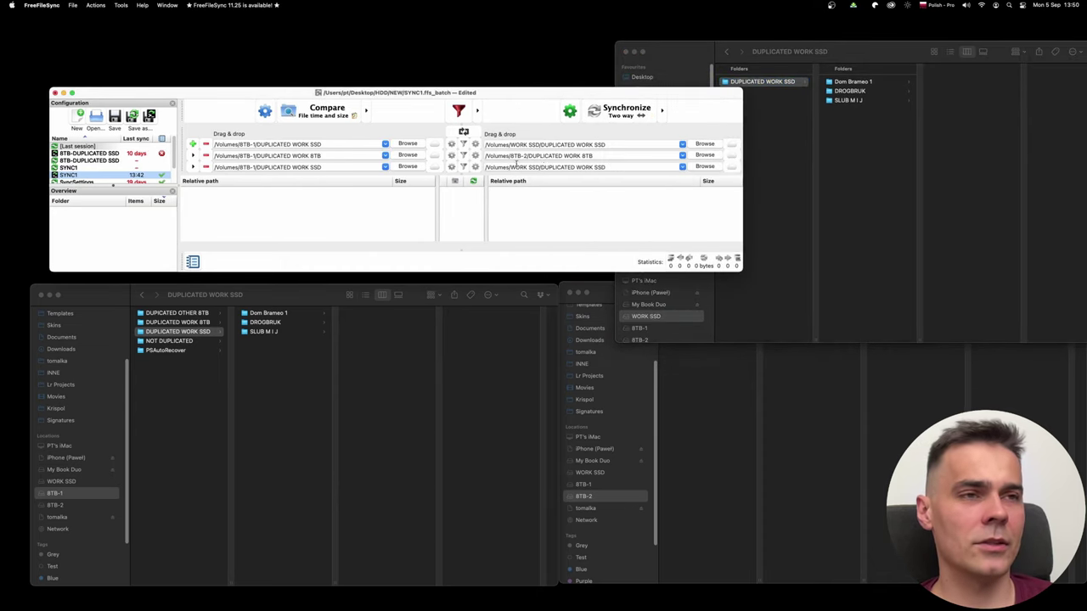
- Start a new sync configuration without saving the changes to SYNC1, and enlarge the FreeFileSync window
click(77, 117)
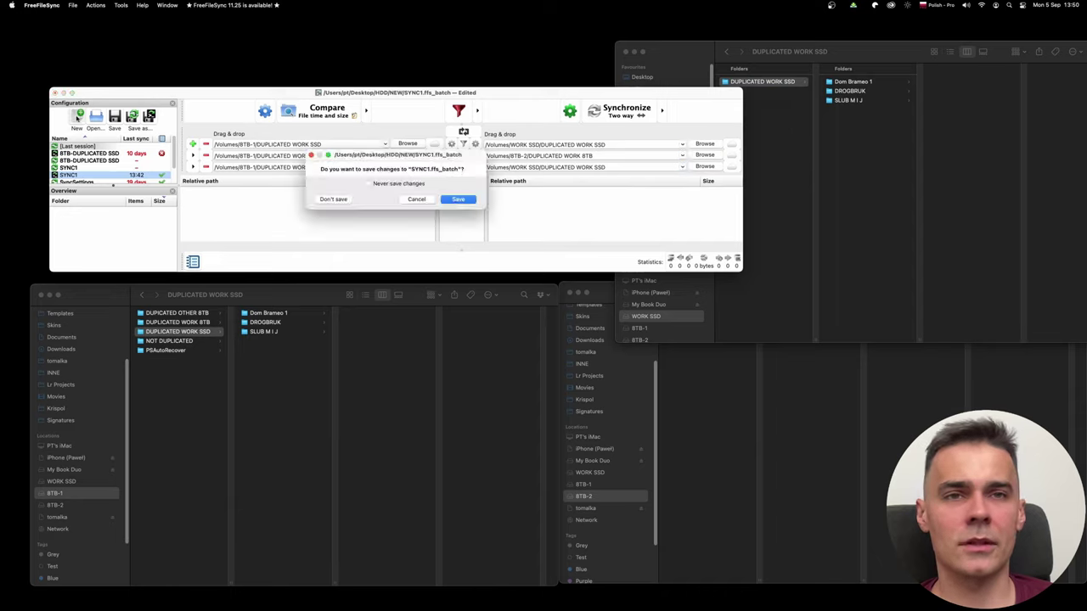
click(340, 198)
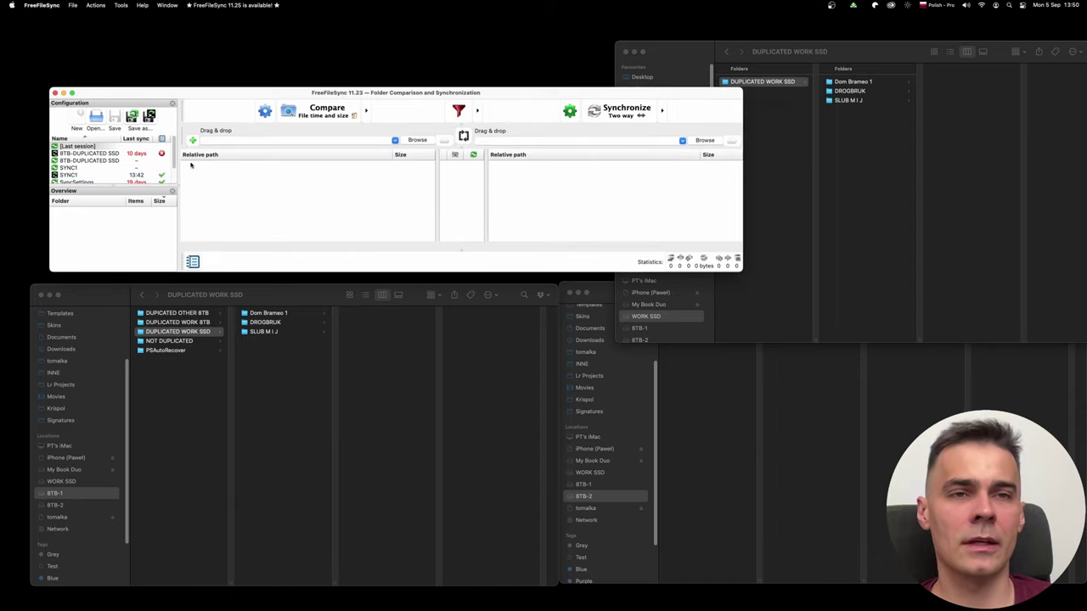
drag(49, 88, 42, 49)
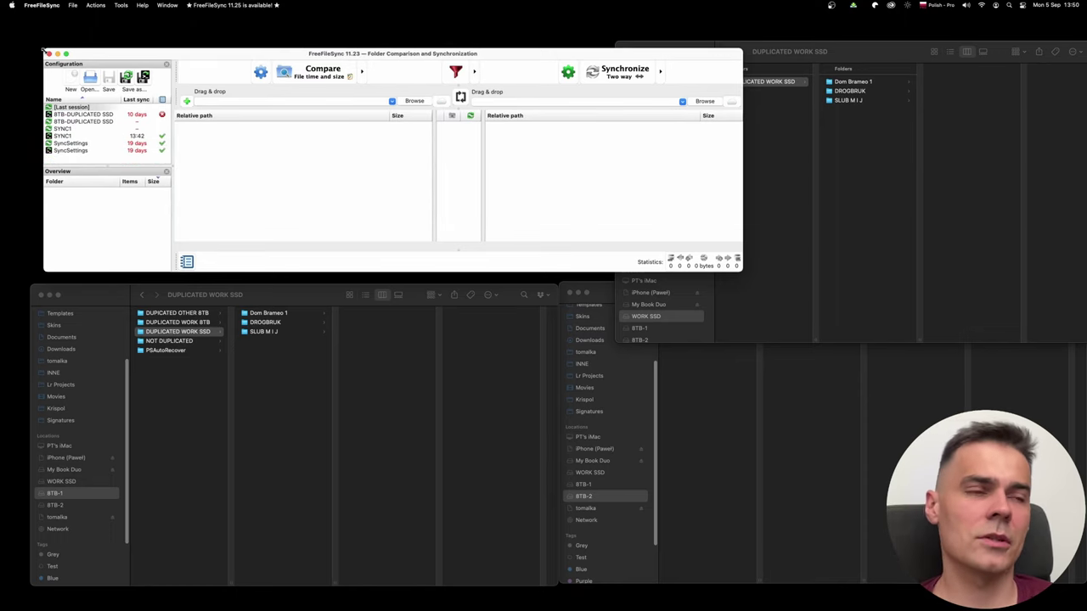
- Pair DUPLICATED WORK SSD from the WORK SSD drive with DUPLICATED WORK SSD from 8TB-1 as the second folder, and compare them
click(887, 49)
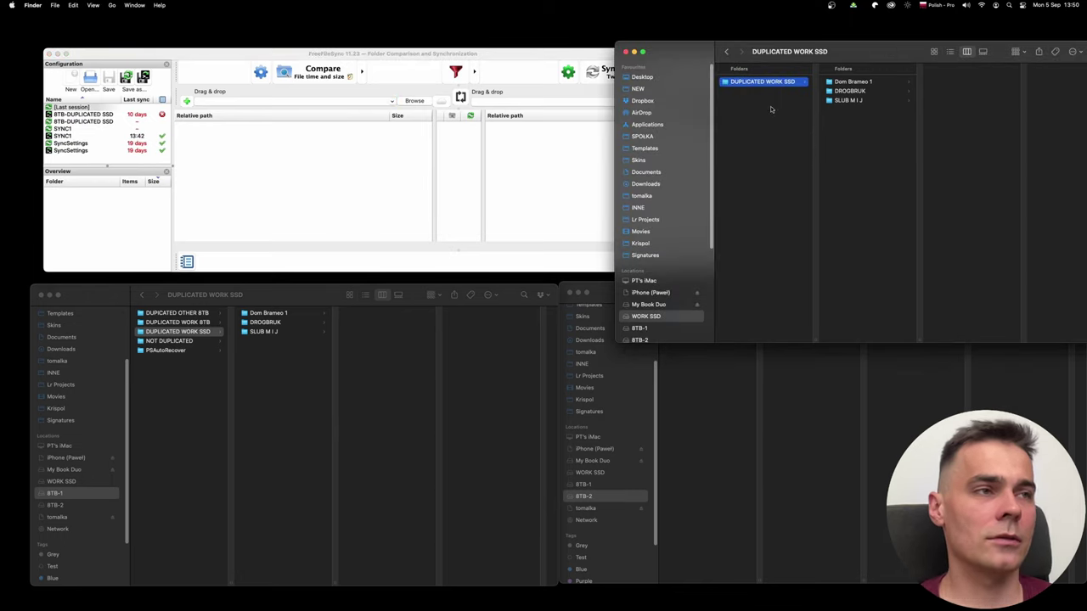
drag(787, 82, 308, 148)
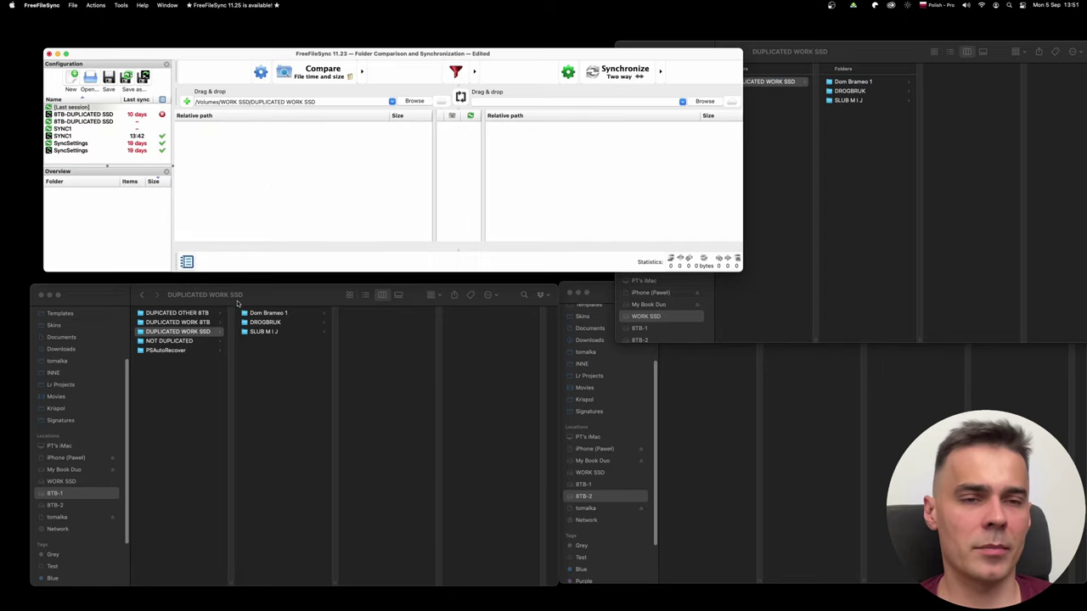
click(292, 299)
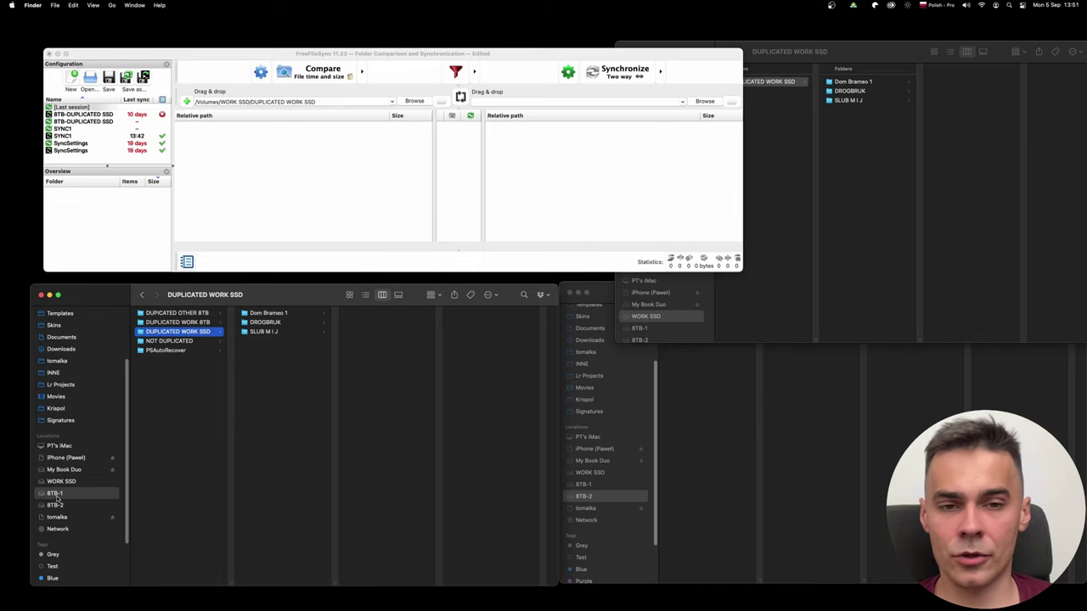
drag(209, 332, 599, 166)
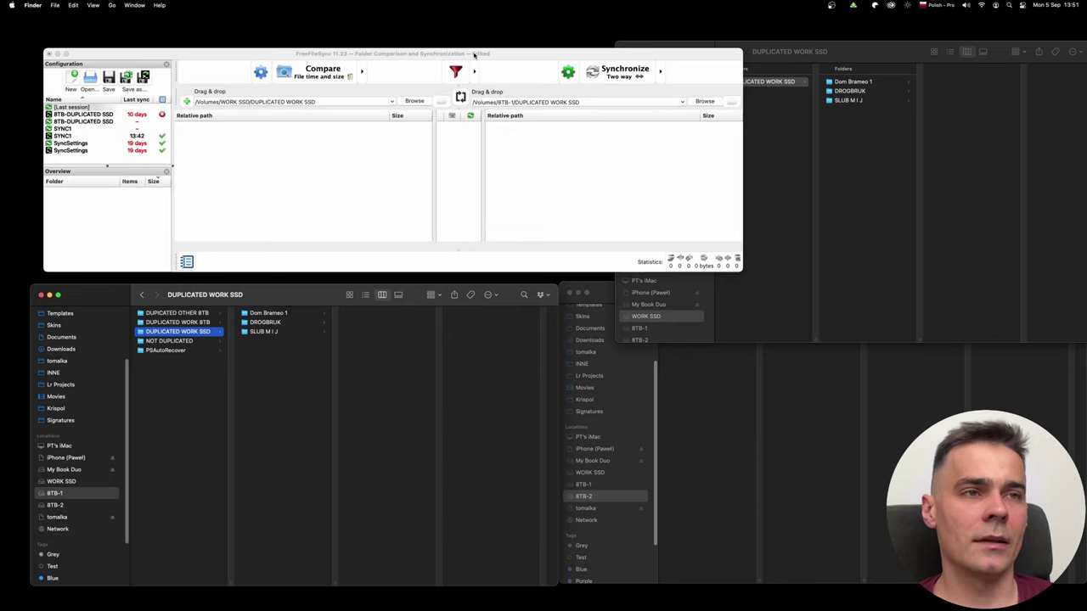
click(475, 54)
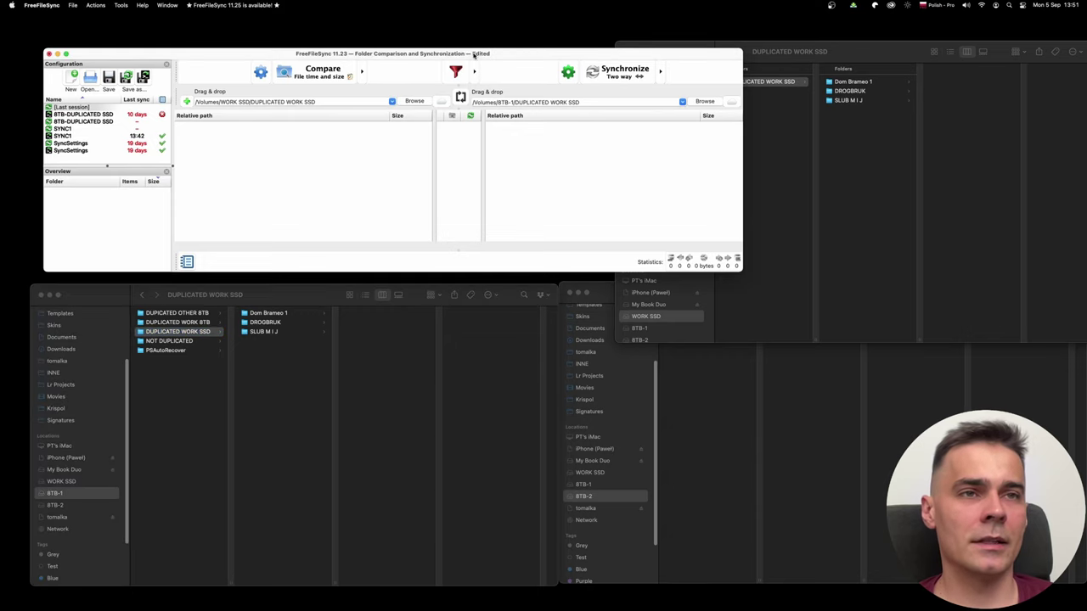
click(323, 73)
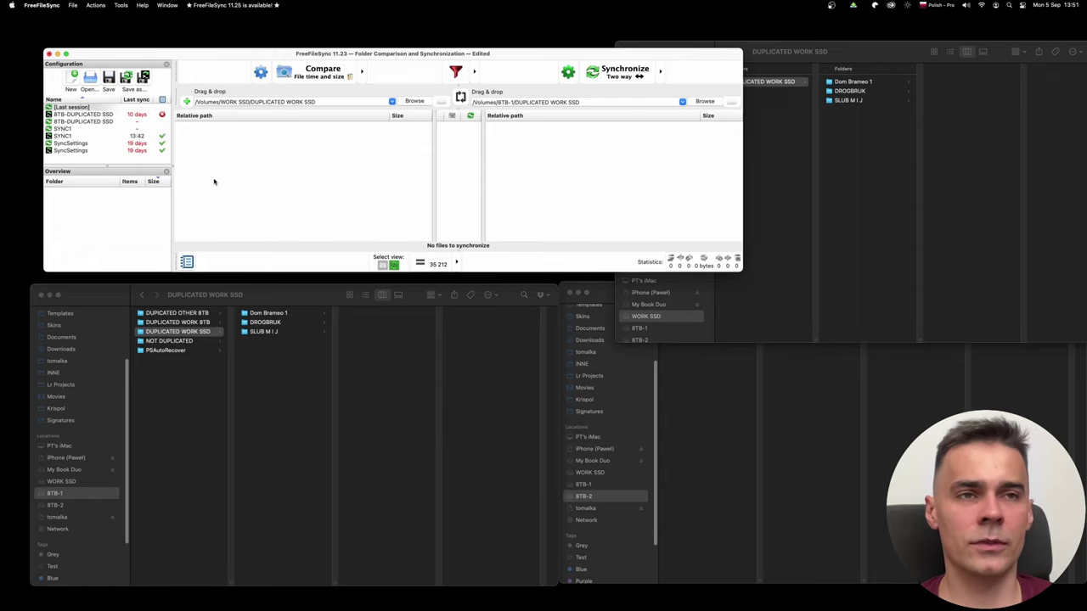
- Create a new folder with the default name inside DUPLICATED WORK SSD on the WORK SSD drive
click(876, 148)
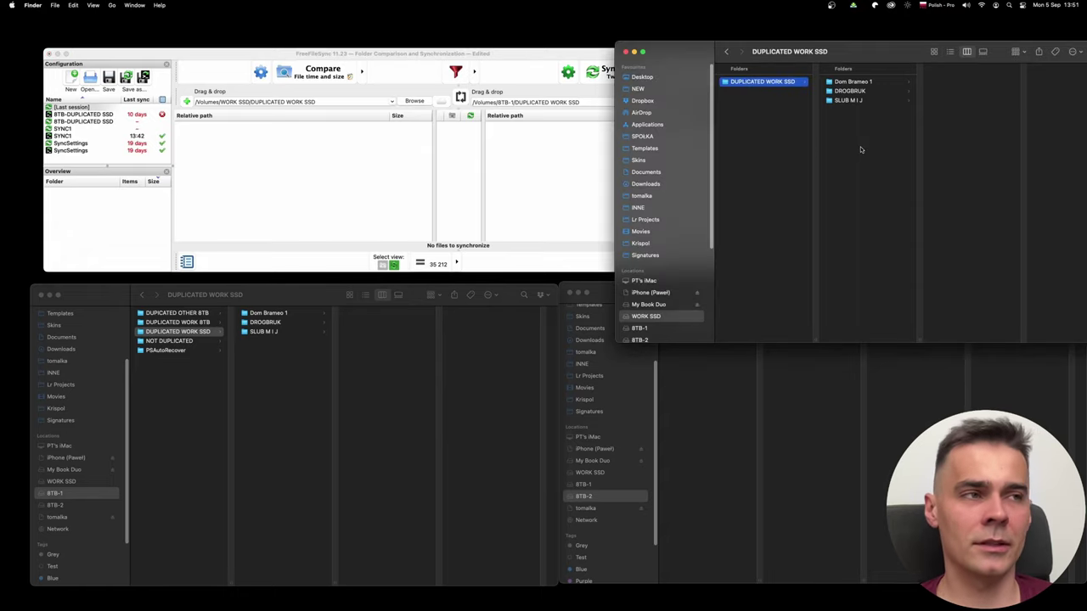
right_click(859, 139)
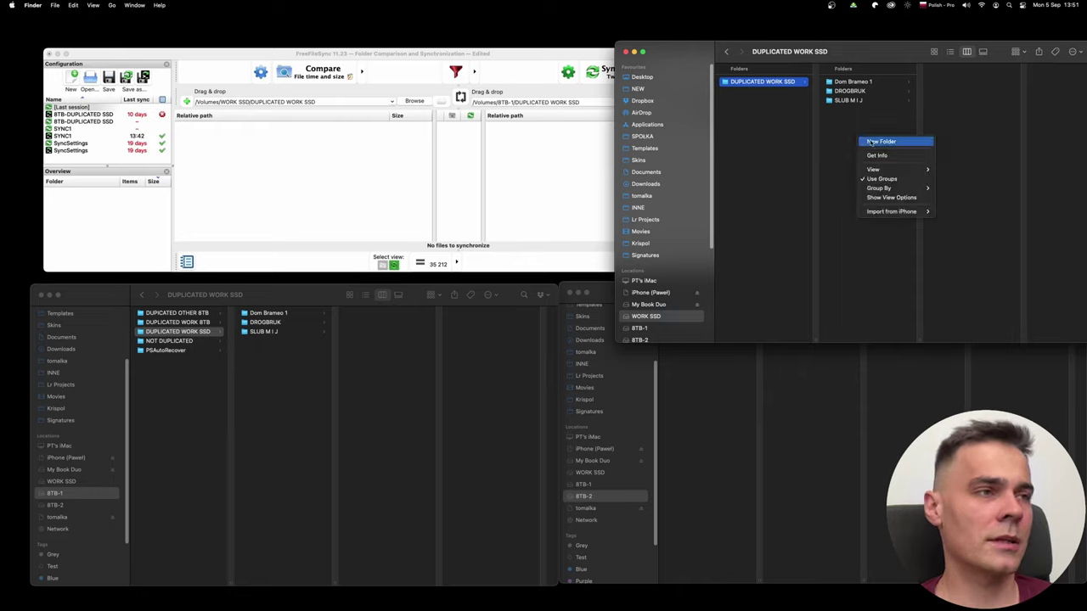
click(880, 142)
click(867, 147)
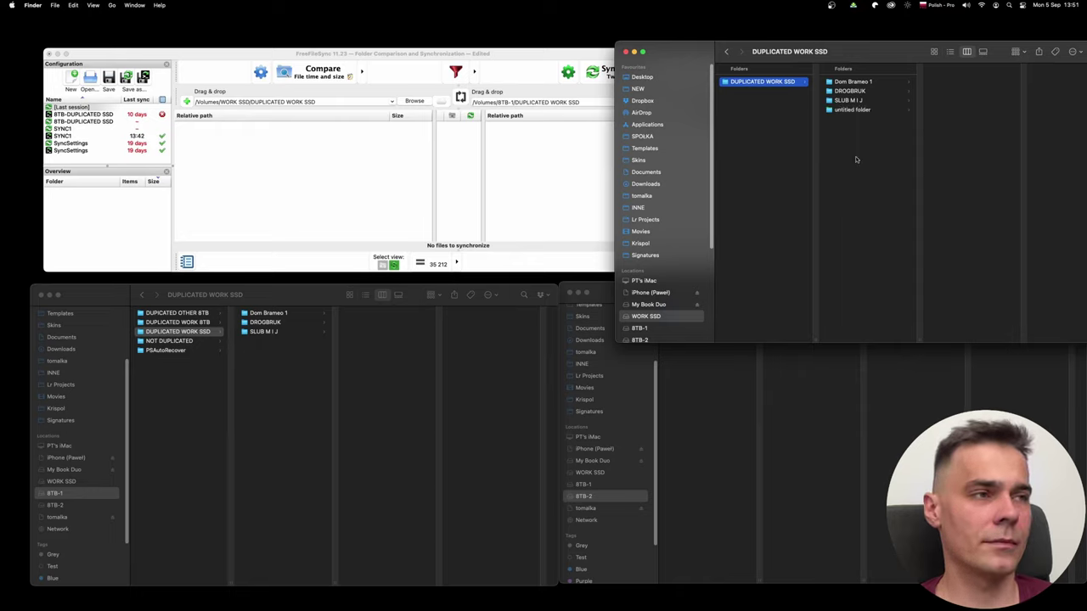
- Return to FreeFileSync and compare the two DUPLICATED WORK SSD folders again to pick up the new folder
click(526, 55)
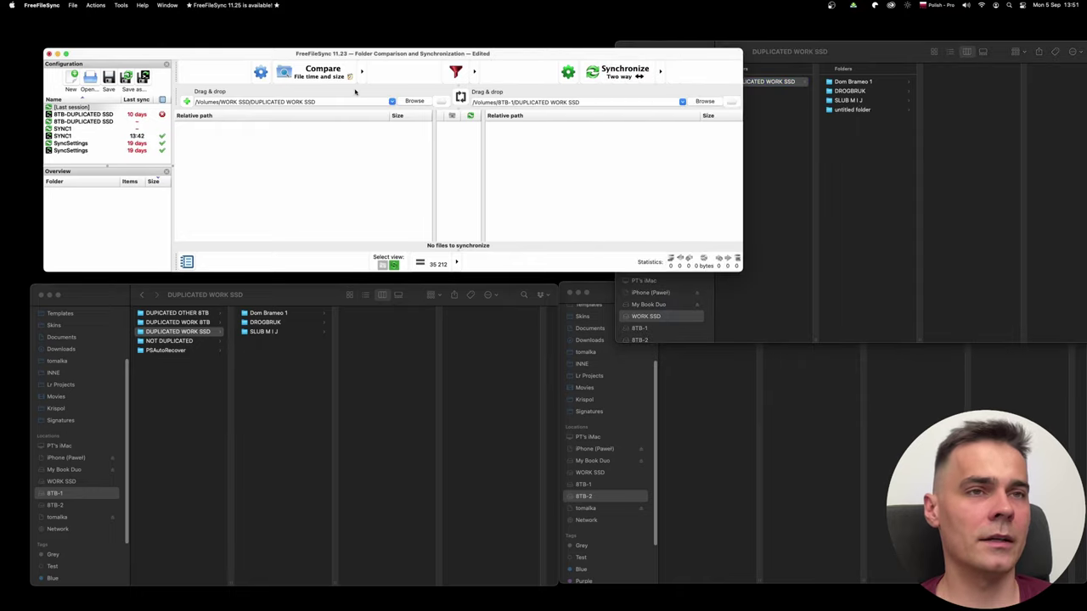
click(333, 75)
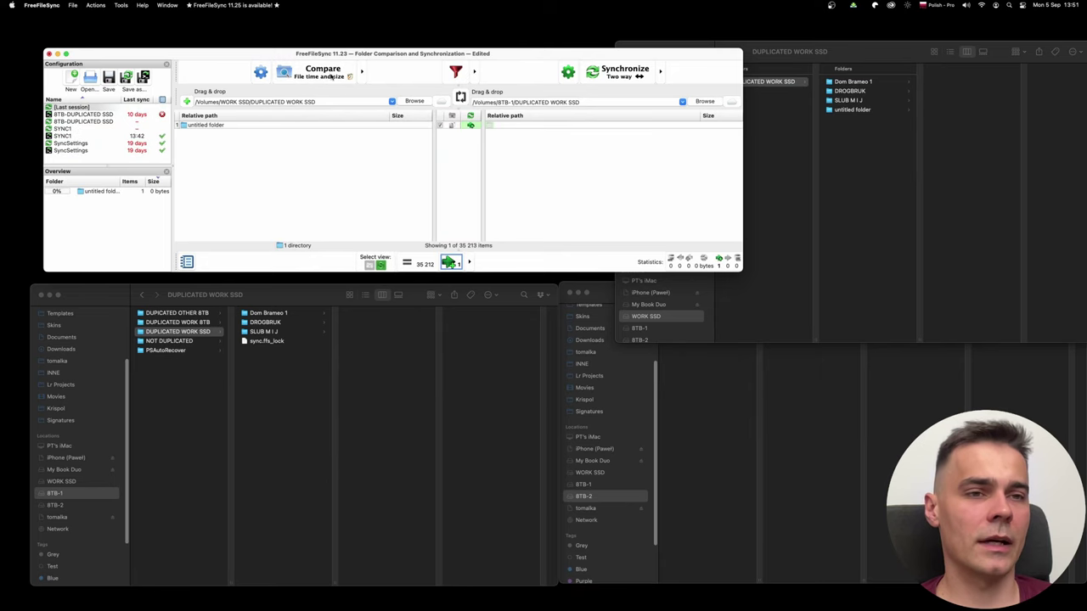
click(197, 126)
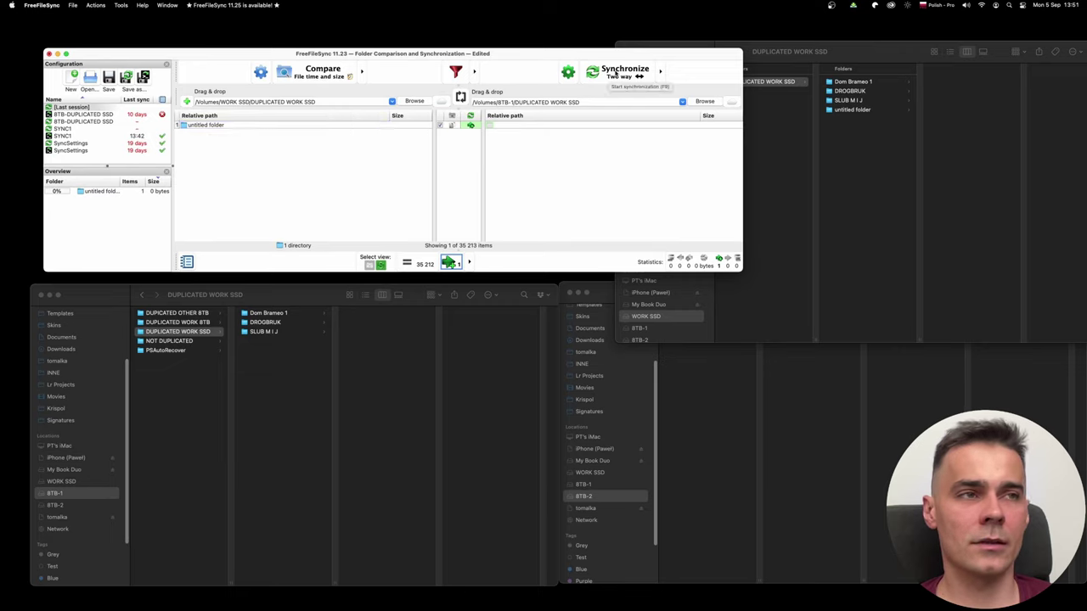
- Run the two-way synchronization to copy the untitled folder to 8TB-1, and close the results window
click(616, 75)
click(435, 207)
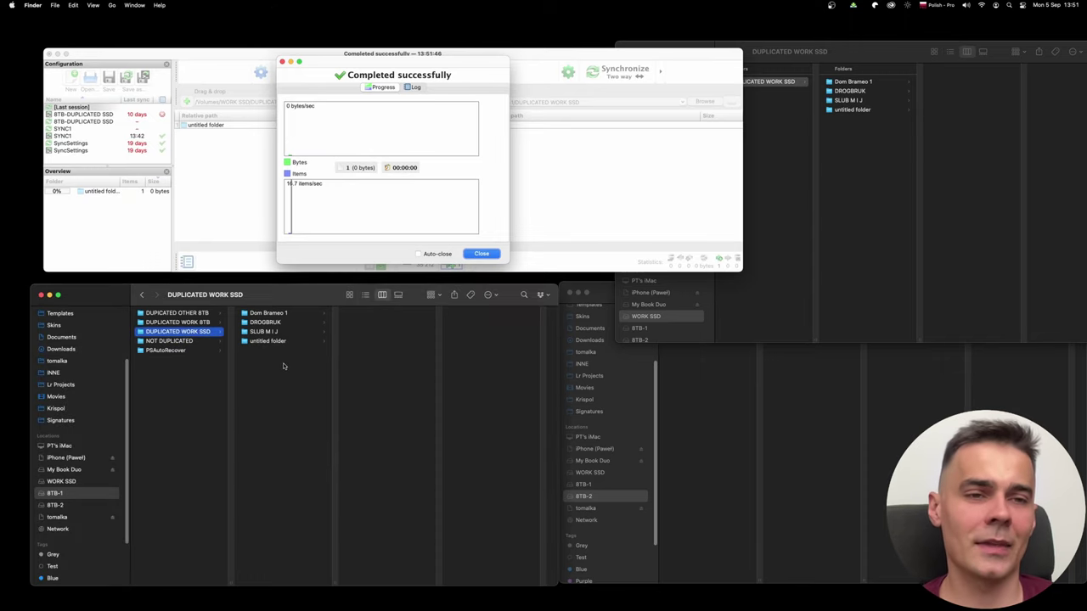
click(490, 253)
- Delete the untitled folder from DUPLICATED WORK SSD on the 8TB-1 drive
click(292, 386)
click(284, 341)
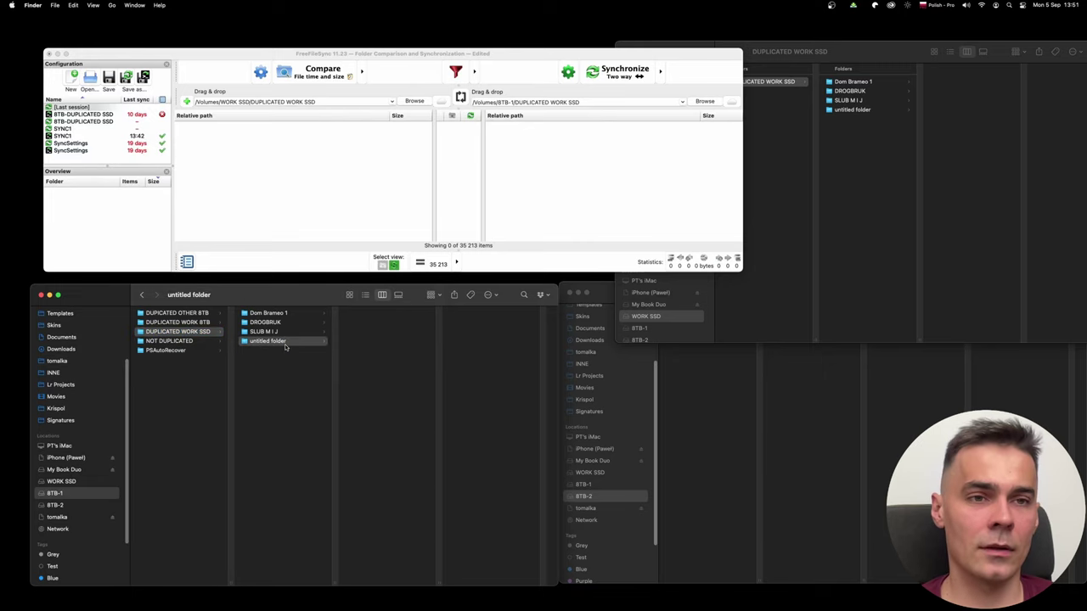
key(super+BackSpace)
- Compare the two DUPLICATED WORK SSD folders again and synchronize the untitled folder's deletion to the WORK SSD drive
click(337, 75)
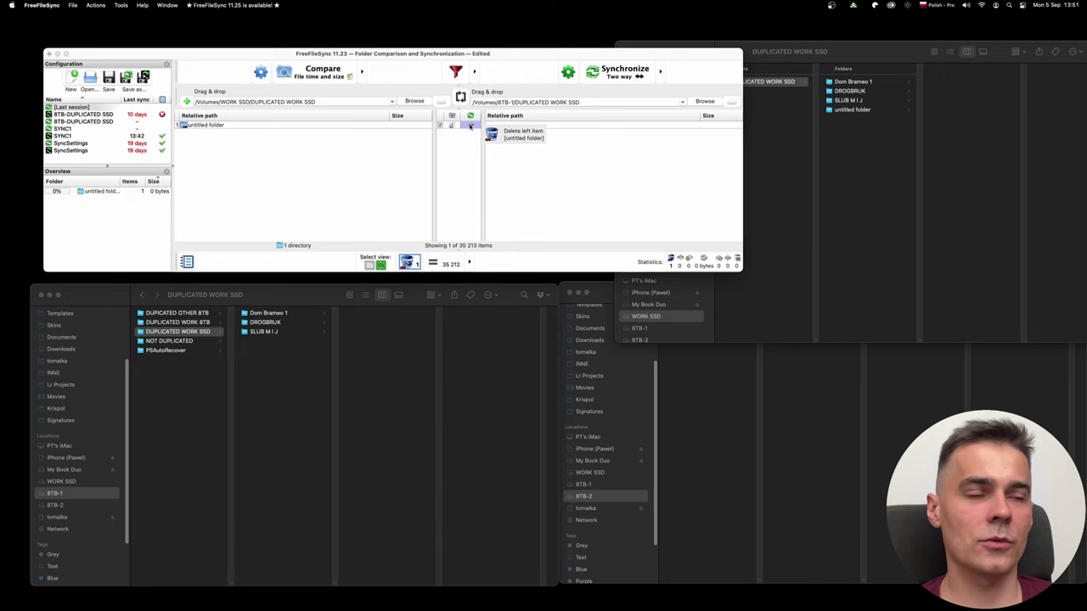
click(610, 76)
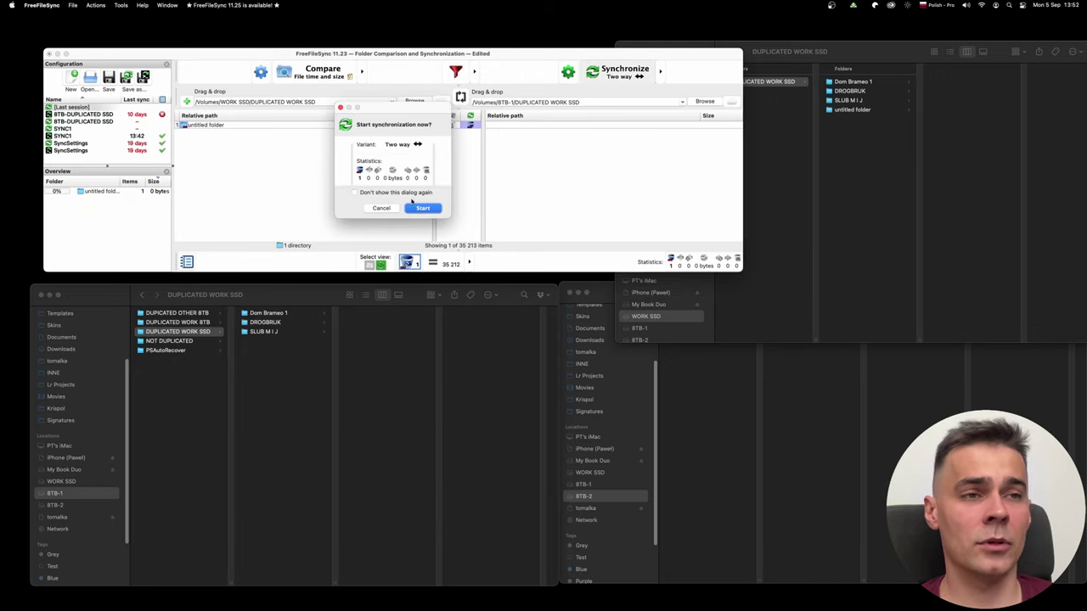
click(419, 210)
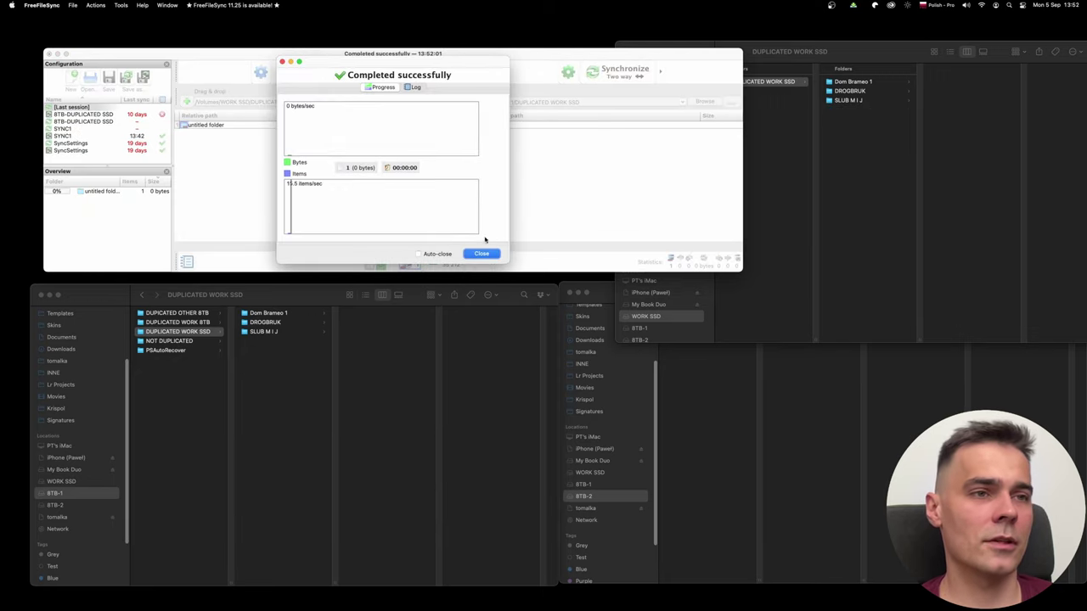
click(481, 253)
- Rearrange the FreeFileSync window and the 8TB-1 and 8TB-2 Finder windows so the drives' folders are accessible
drag(434, 58, 438, 48)
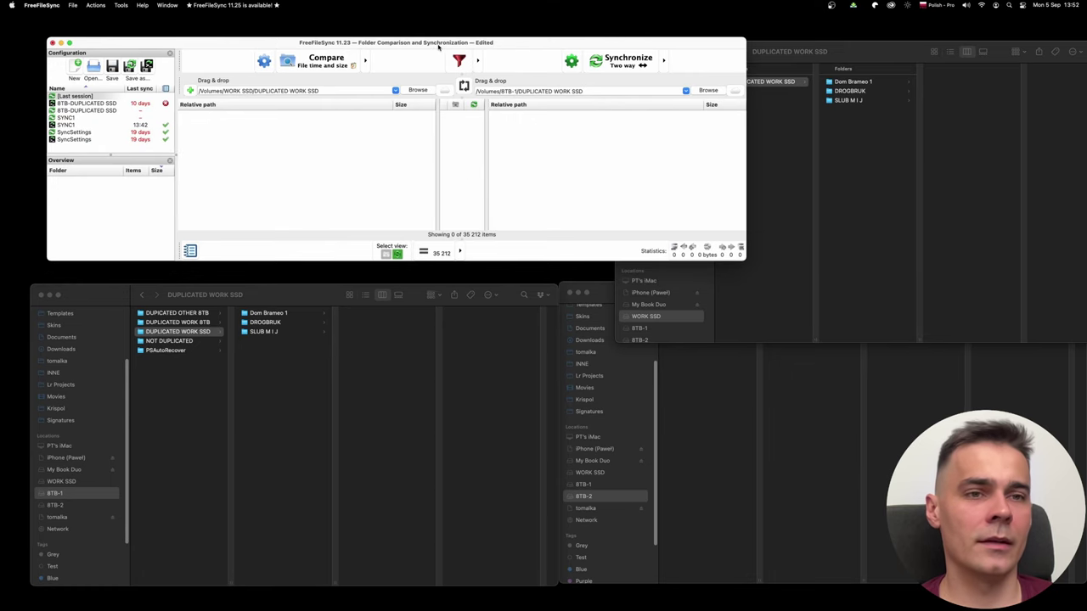
click(841, 141)
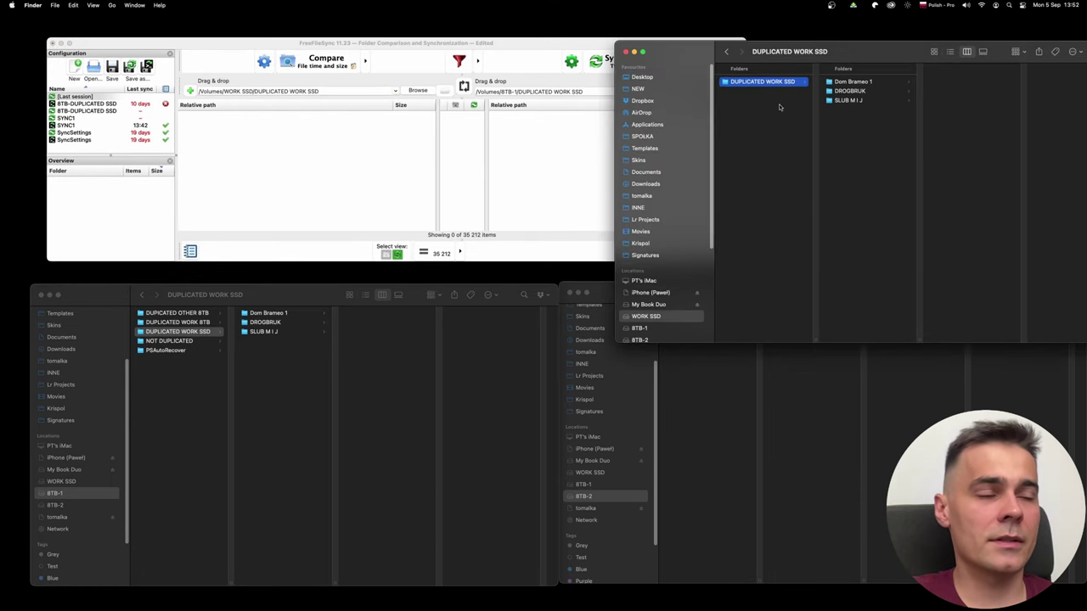
click(270, 311)
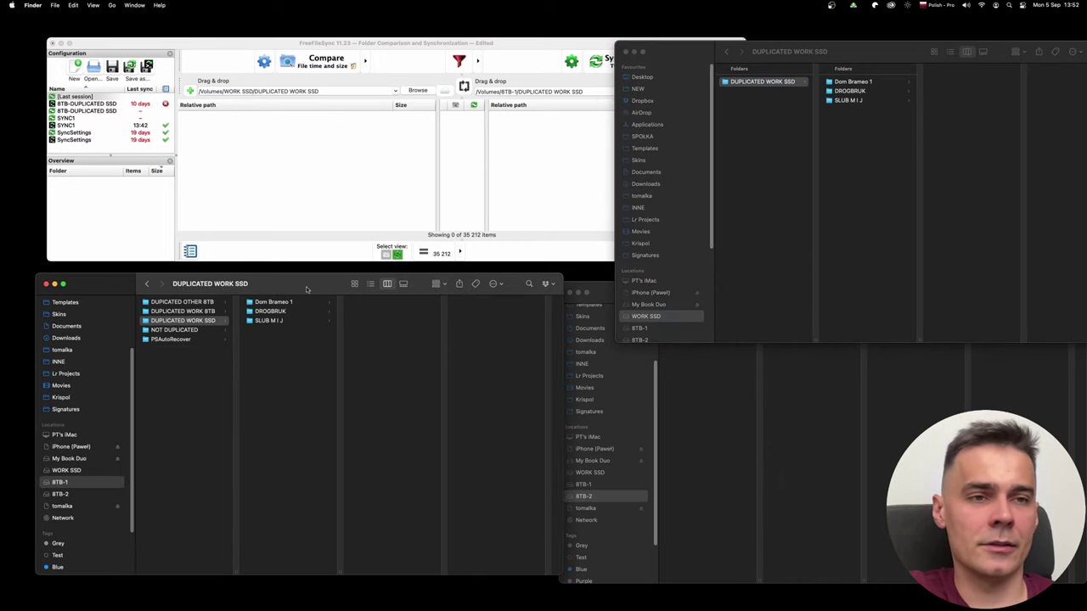
drag(306, 290, 301, 292)
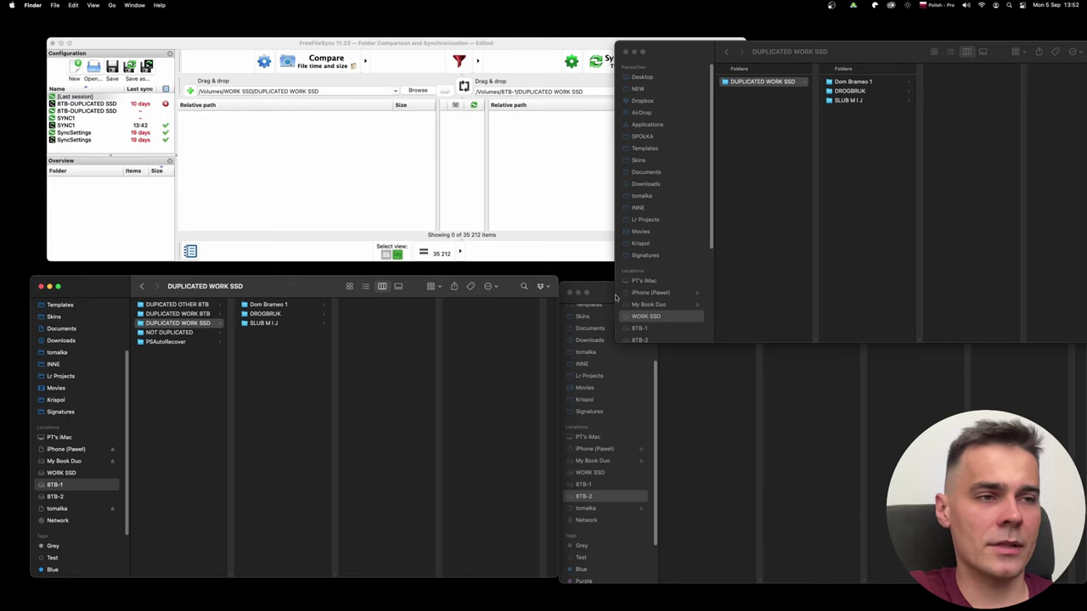
drag(606, 289, 606, 283)
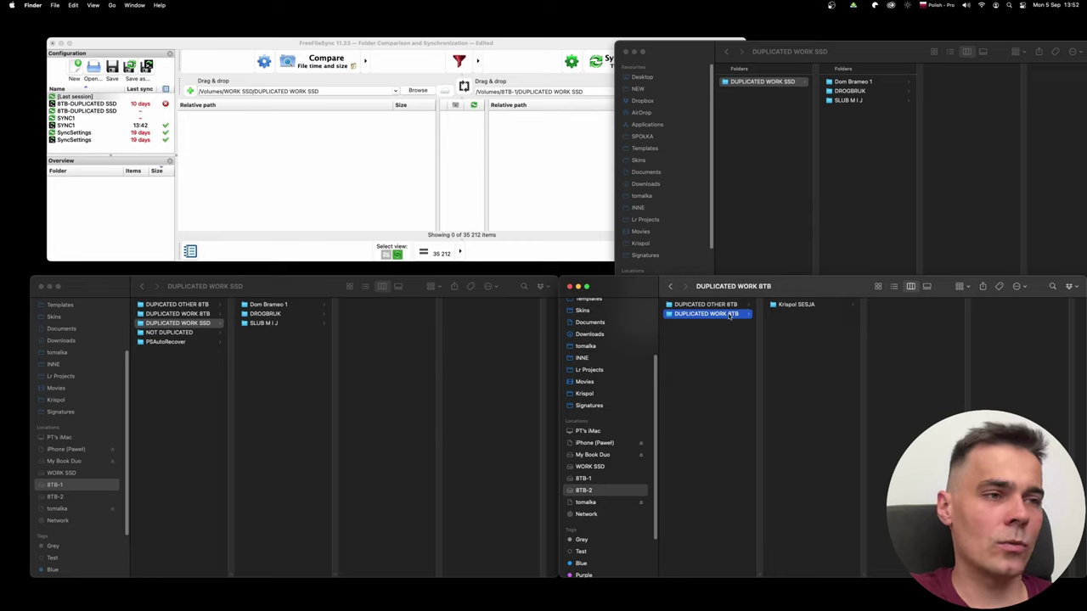
- Set DUPLICATED WORK SSD from 8TB-1 as the first folder and DUPLICATED WORK SSD from WORK SSD as the second folder
drag(731, 315, 319, 150)
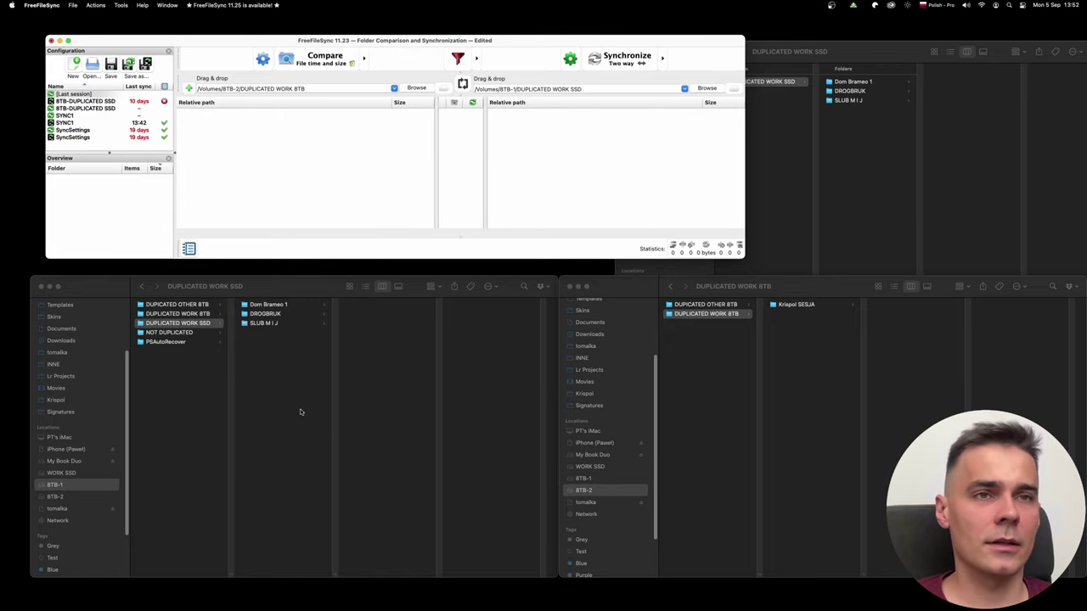
click(205, 321)
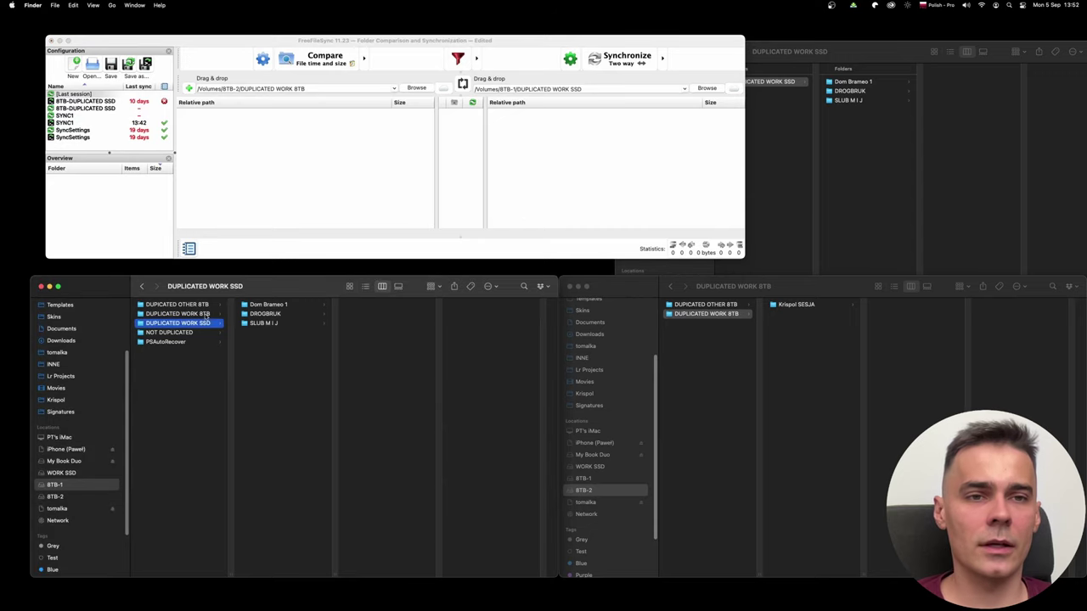
drag(208, 325, 291, 194)
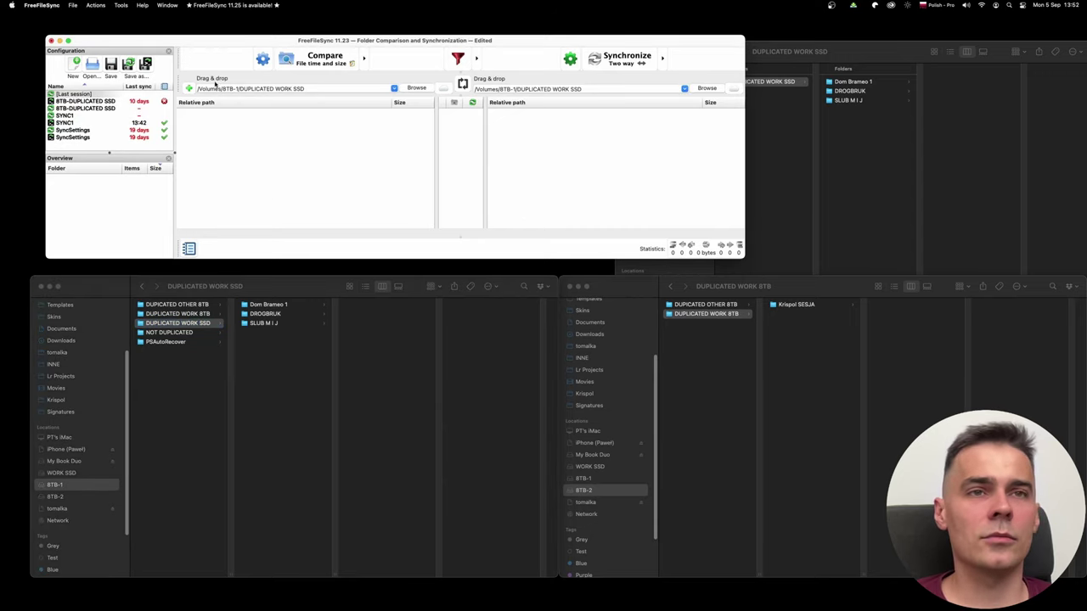
click(859, 151)
drag(768, 82, 578, 140)
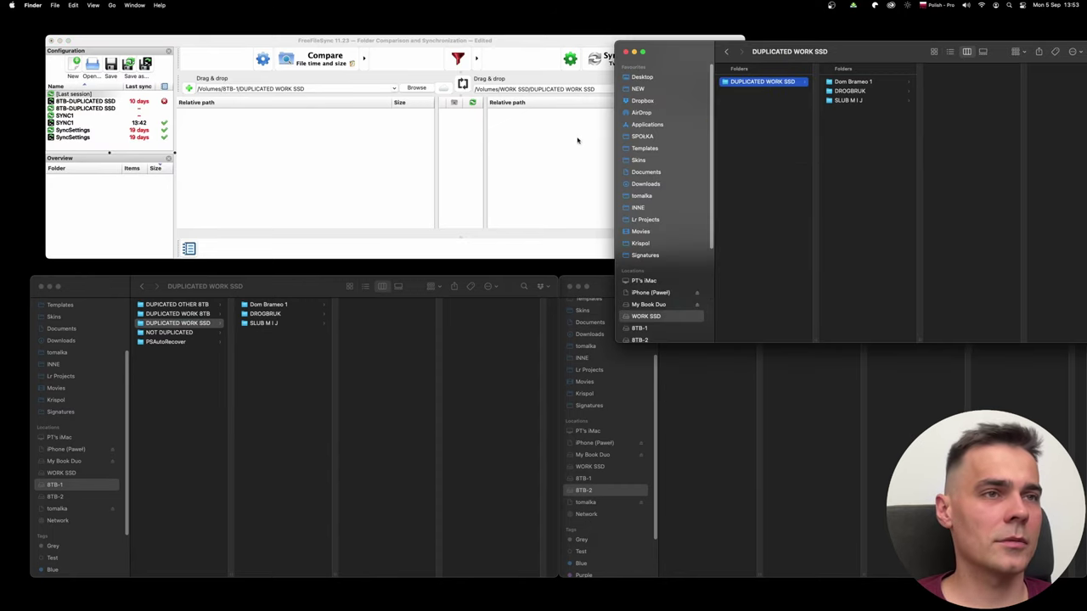
click(544, 42)
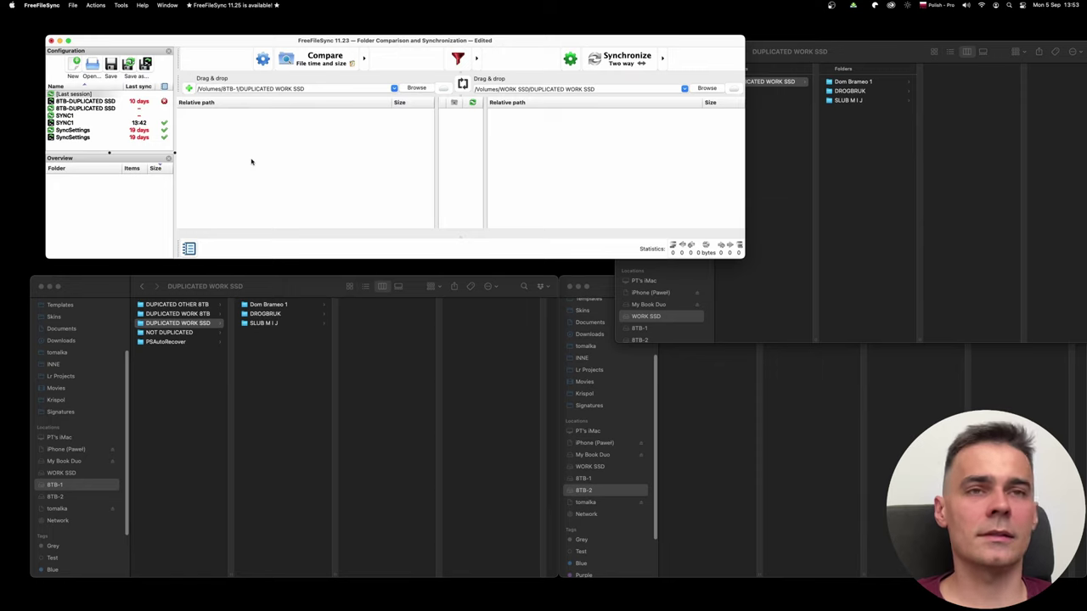
- Add another folder pair matching DUPLICATED WORK 8TB from 8TB-1 with DUPLICATED WORK 8TB from 8TB-2
click(189, 88)
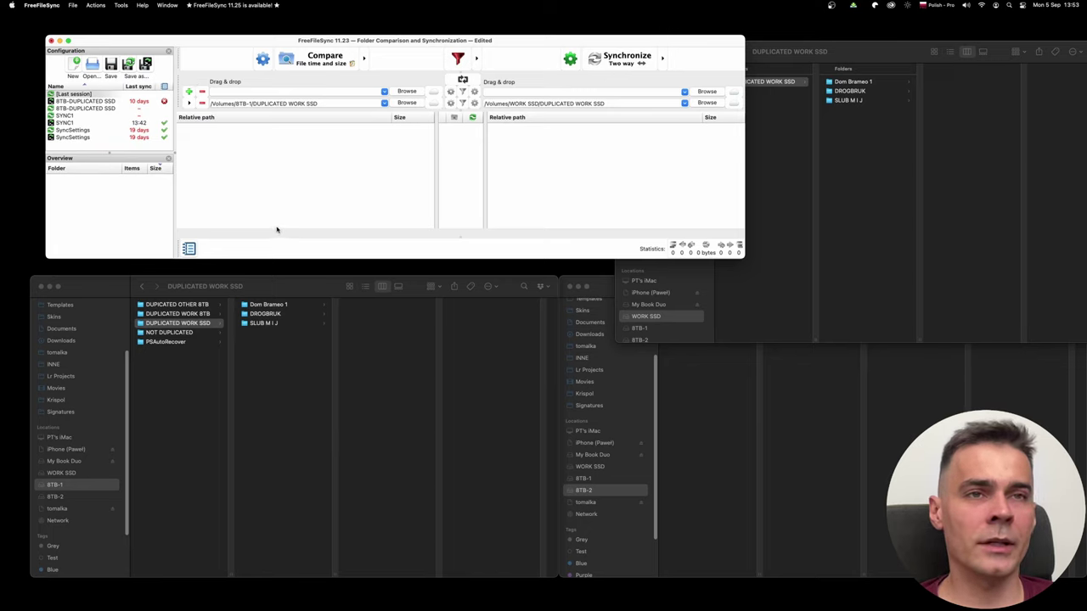
click(304, 286)
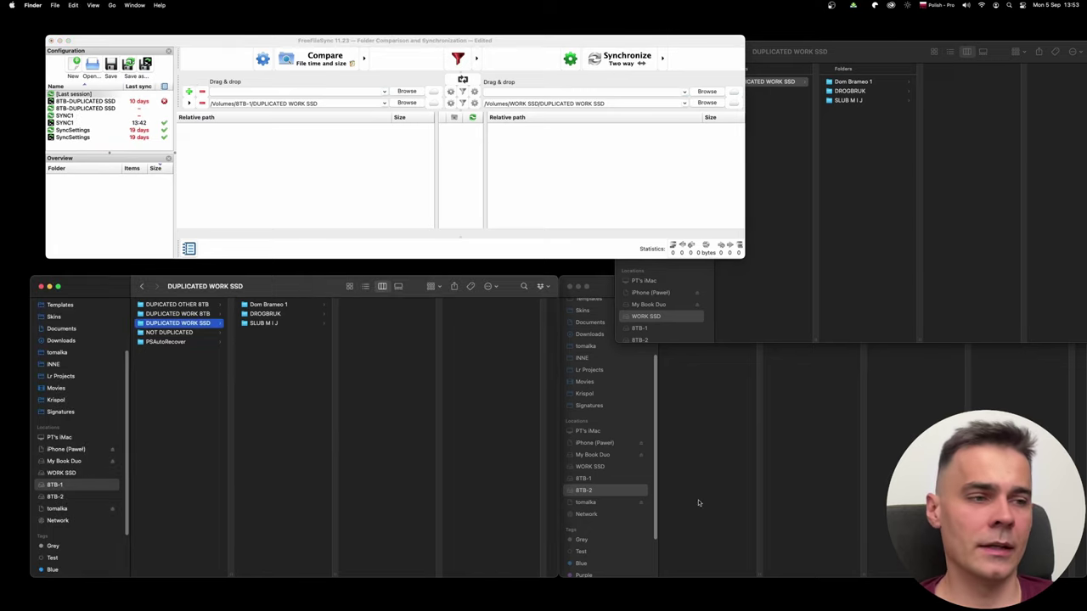
click(737, 397)
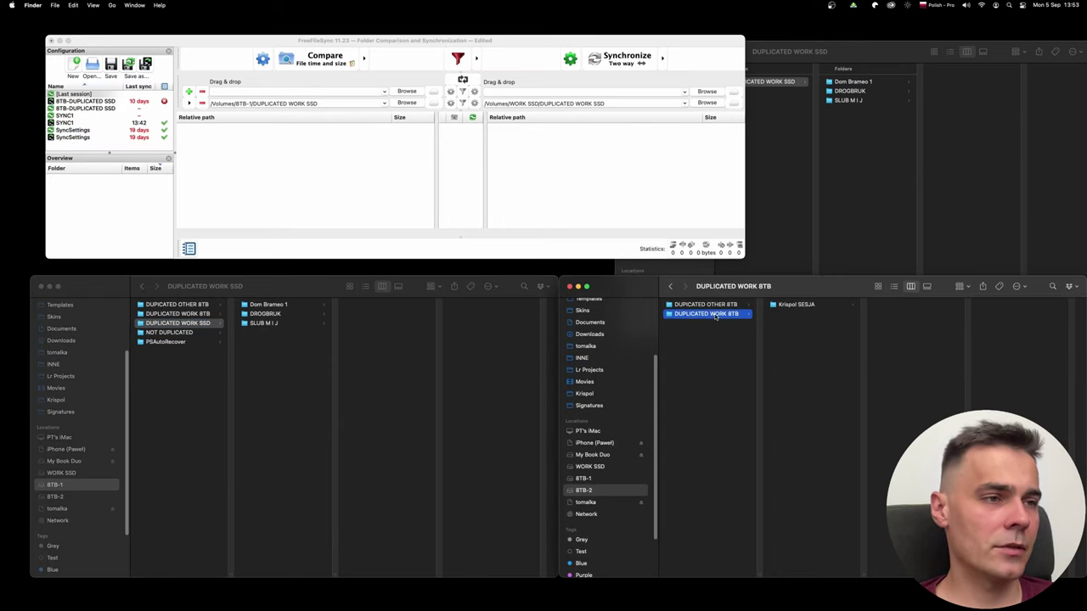
drag(706, 315, 307, 163)
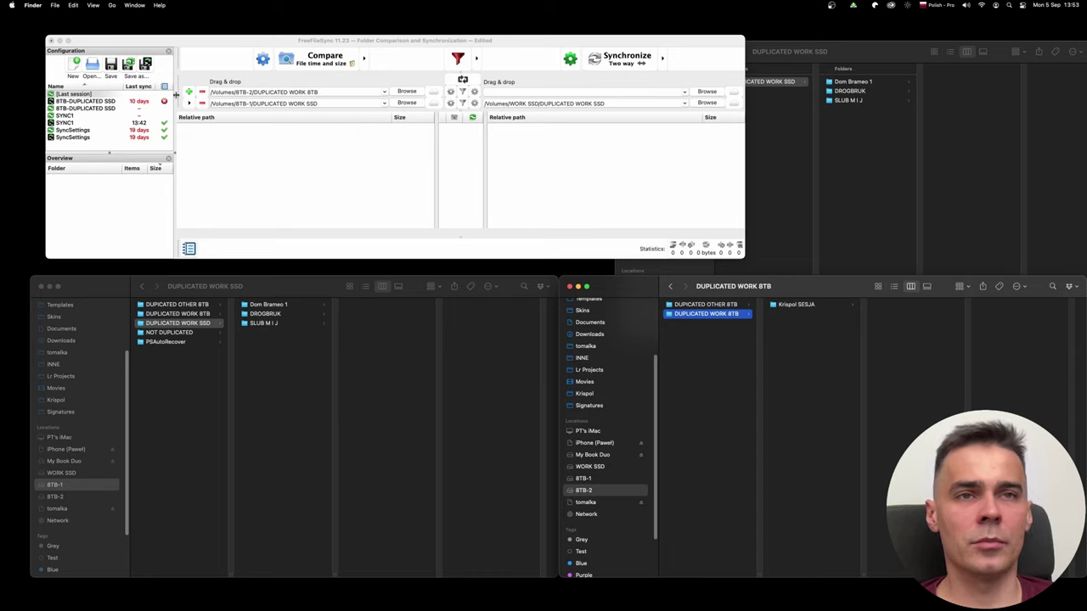
drag(743, 317, 594, 164)
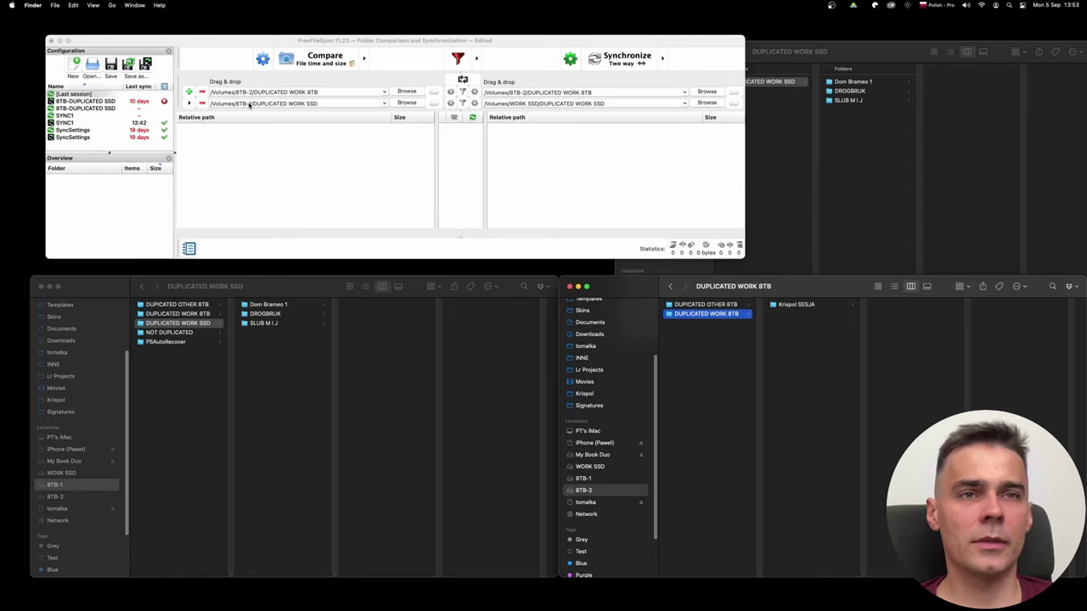
click(259, 284)
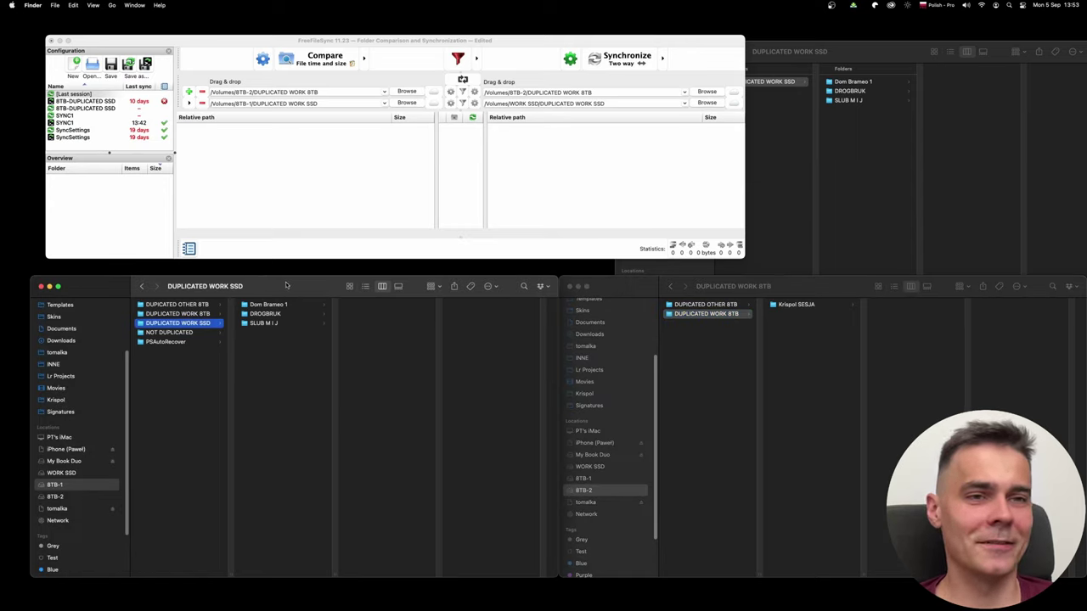
drag(290, 286, 285, 285)
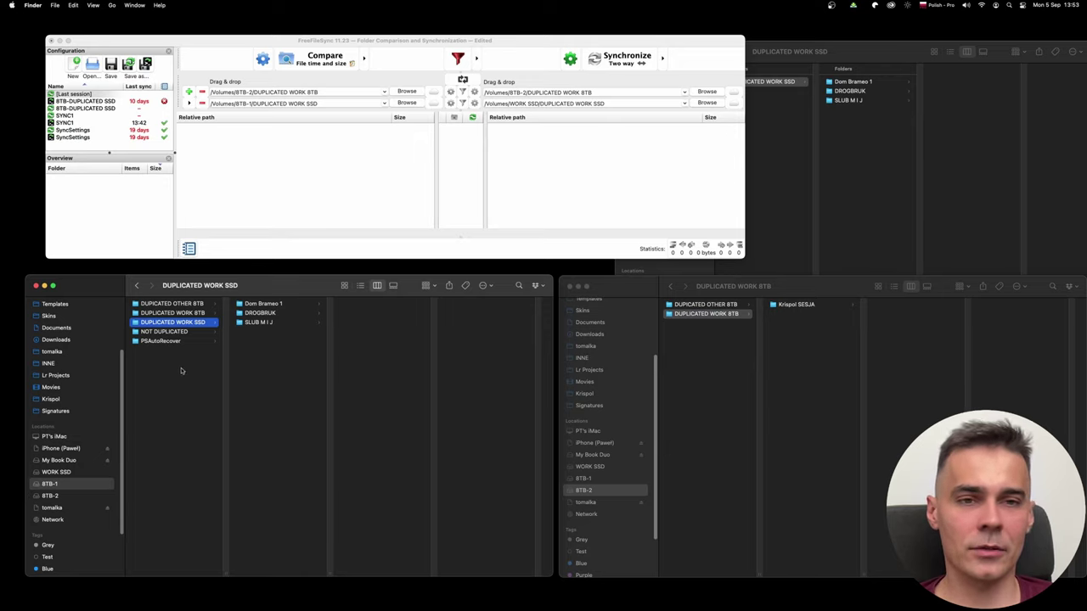
click(186, 313)
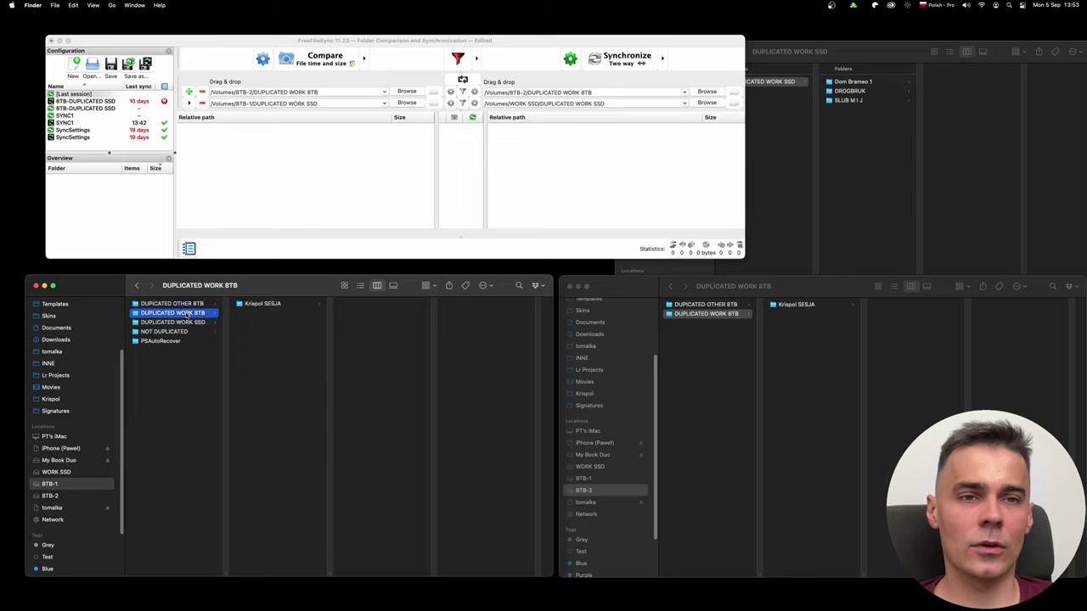
drag(201, 314, 288, 159)
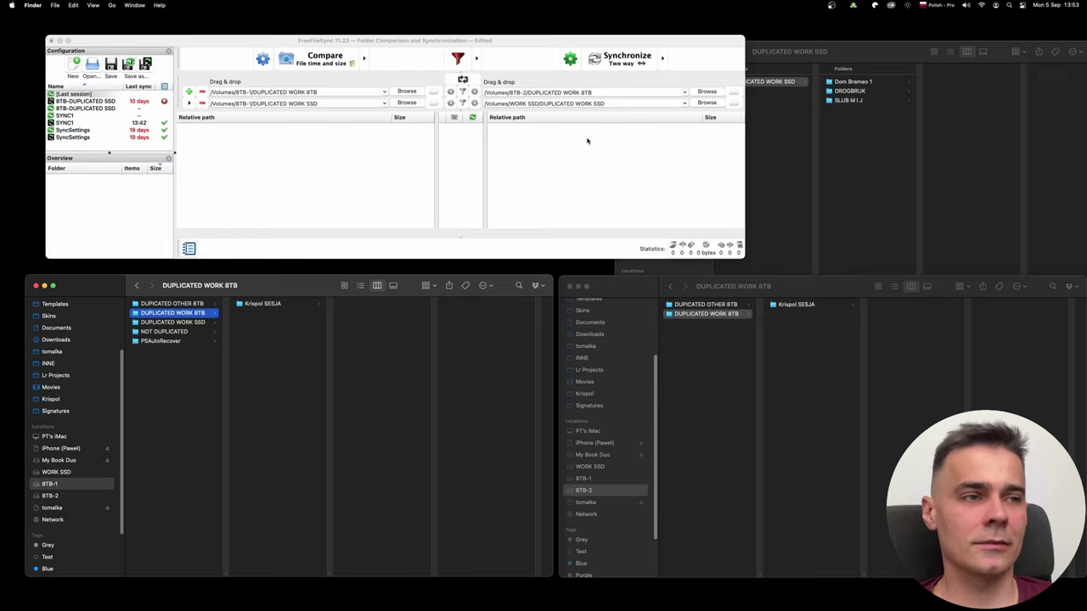
drag(288, 287, 290, 286)
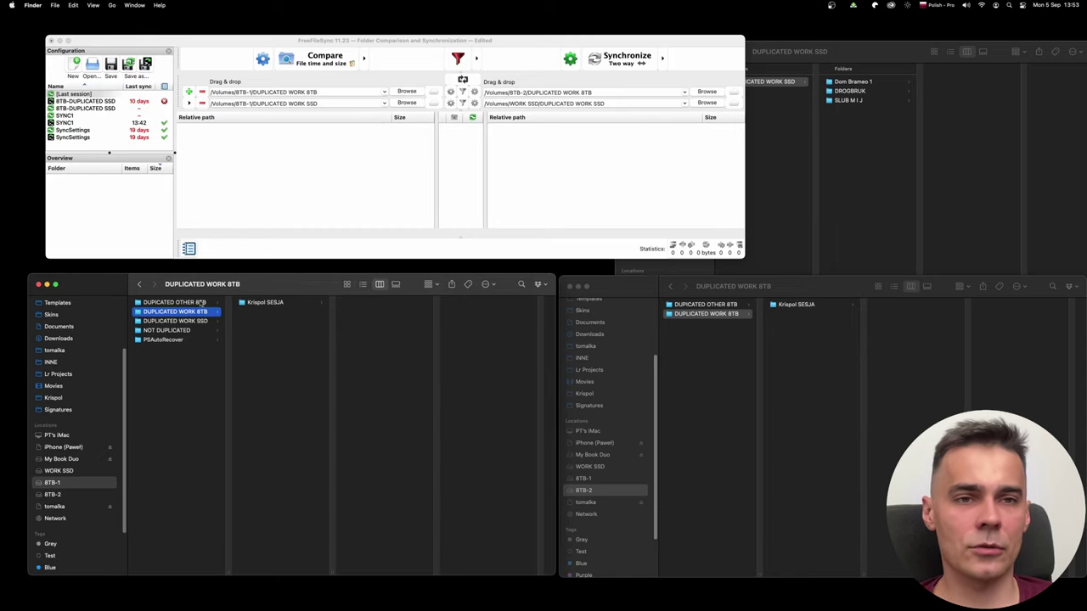
click(717, 315)
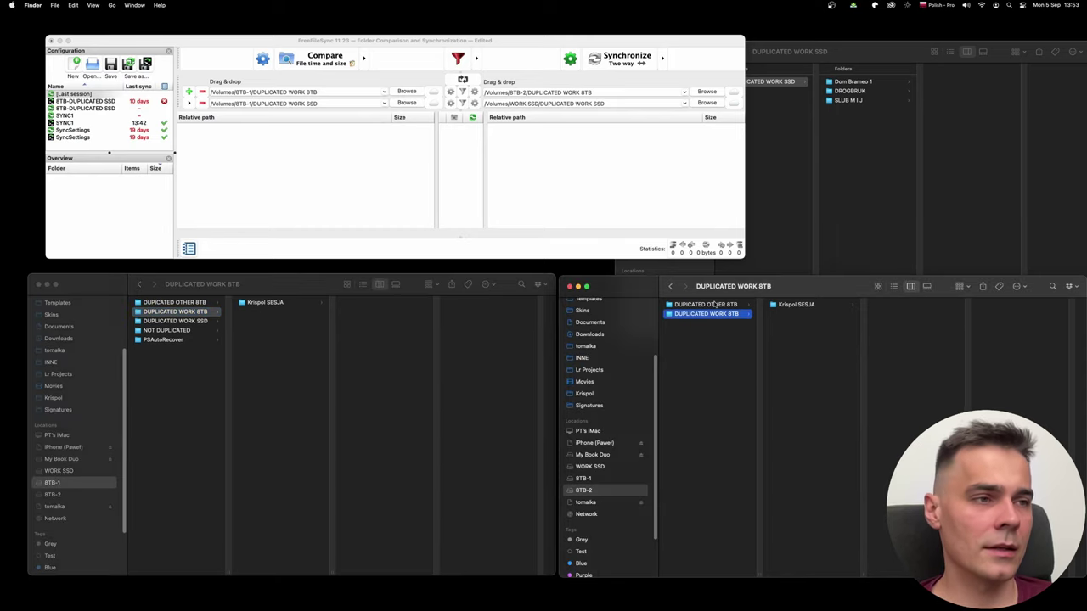
click(713, 305)
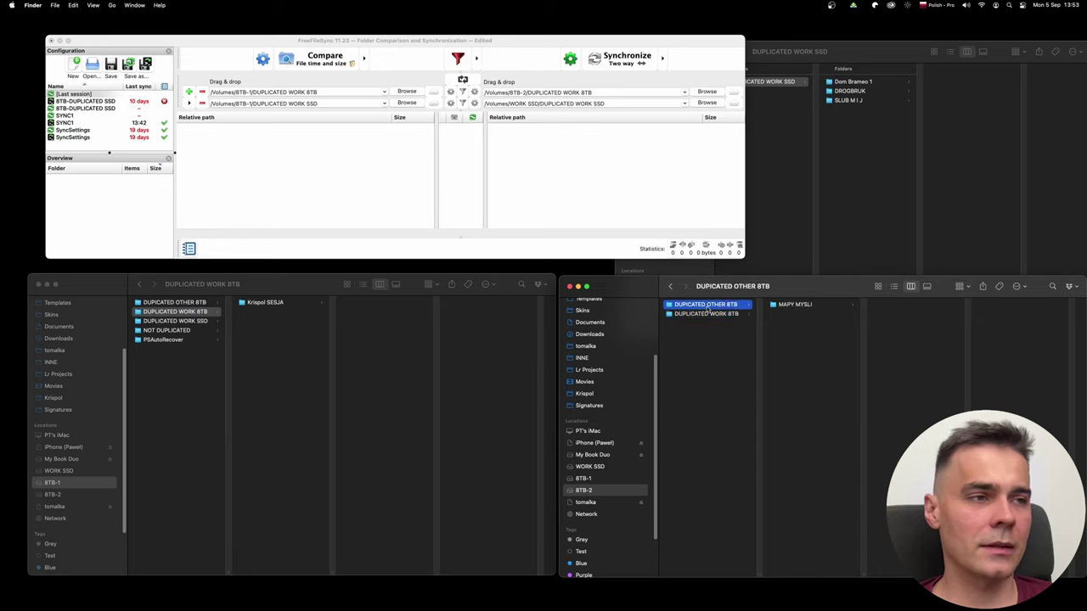
drag(705, 307, 585, 174)
click(600, 176)
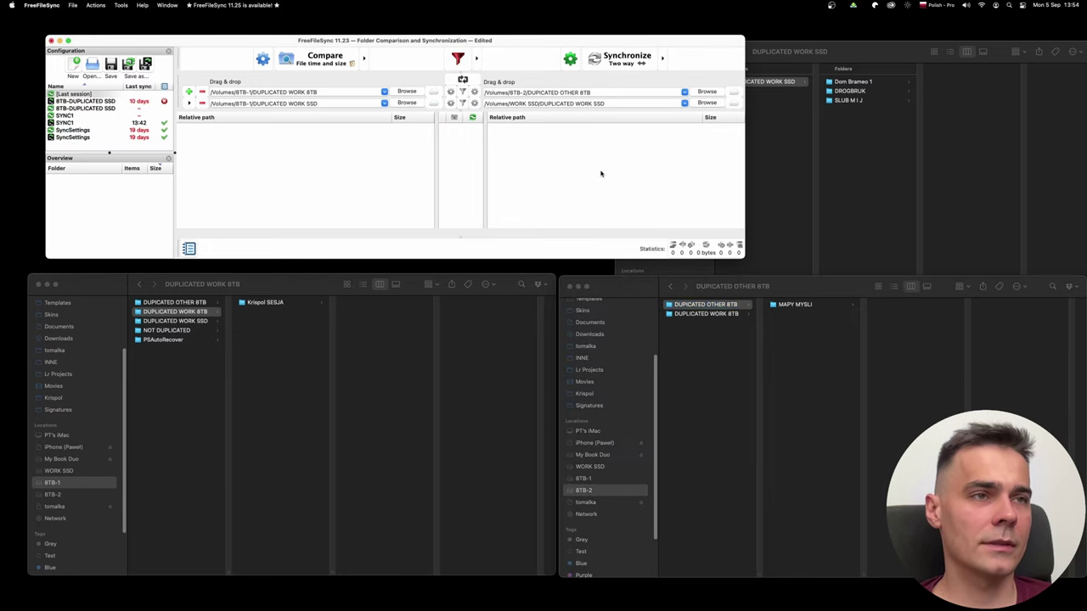
click(692, 326)
click(706, 313)
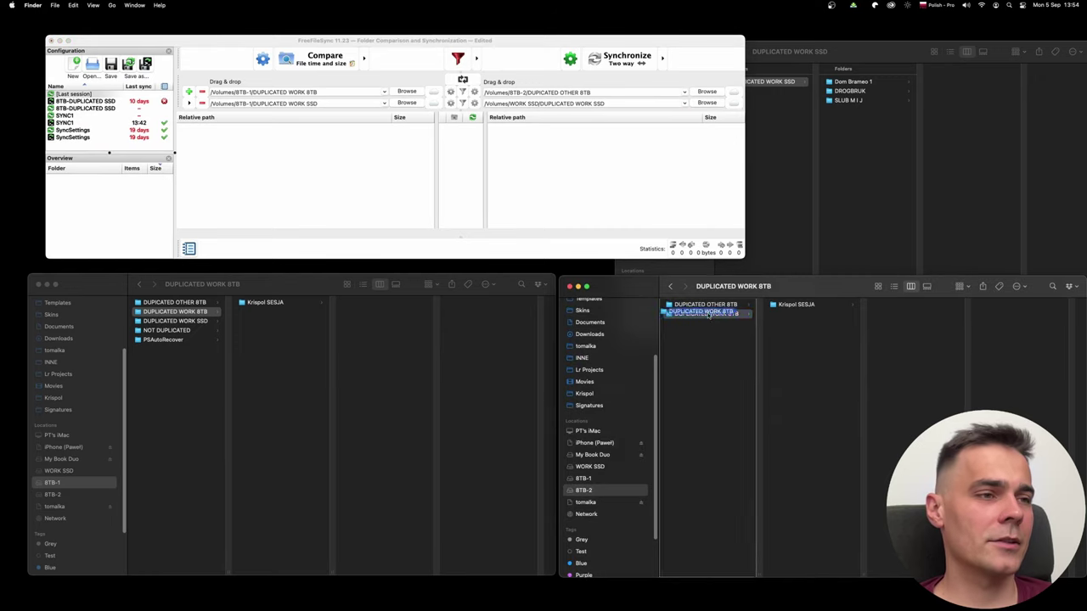
click(582, 180)
- Add a third folder pair matching DUPICATED OTHER 8TB from 8TB-1 with DUPICATED OTHER 8TB from 8TB-2
click(191, 91)
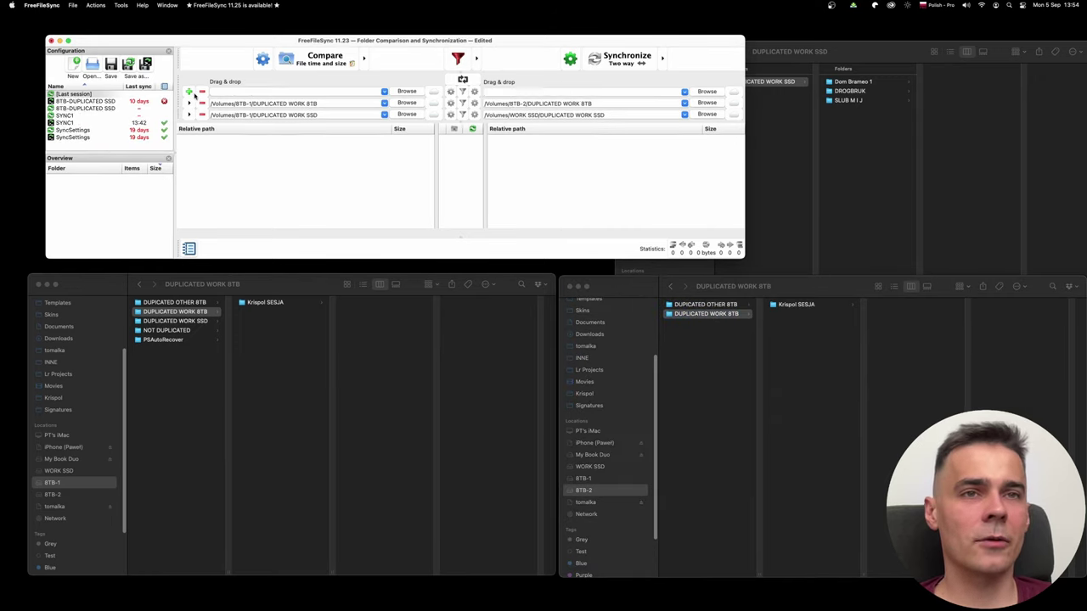
drag(726, 314, 575, 180)
drag(760, 365, 747, 365)
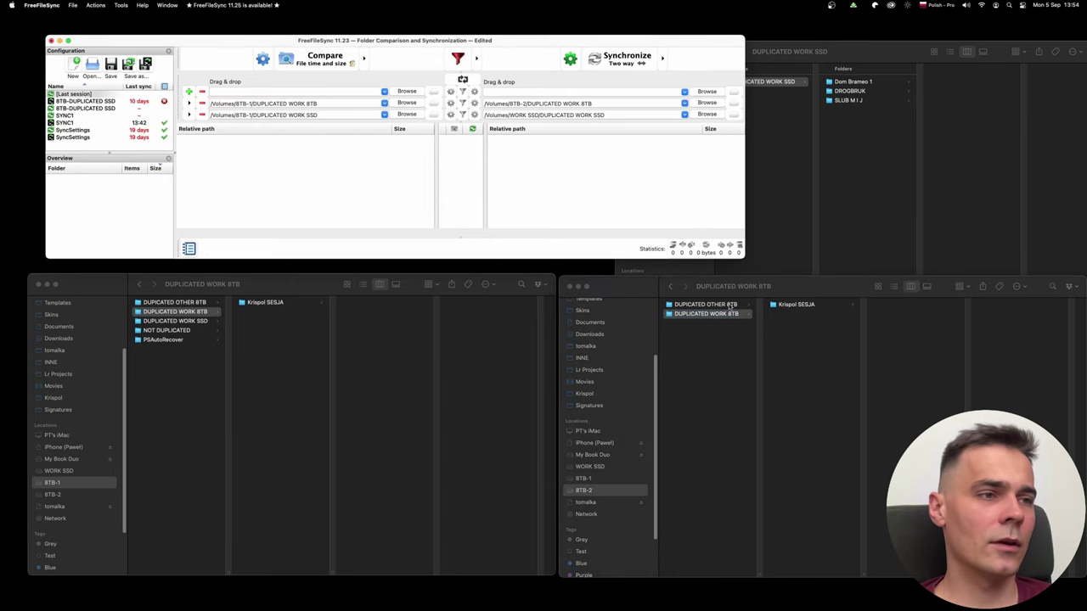
drag(705, 304, 585, 208)
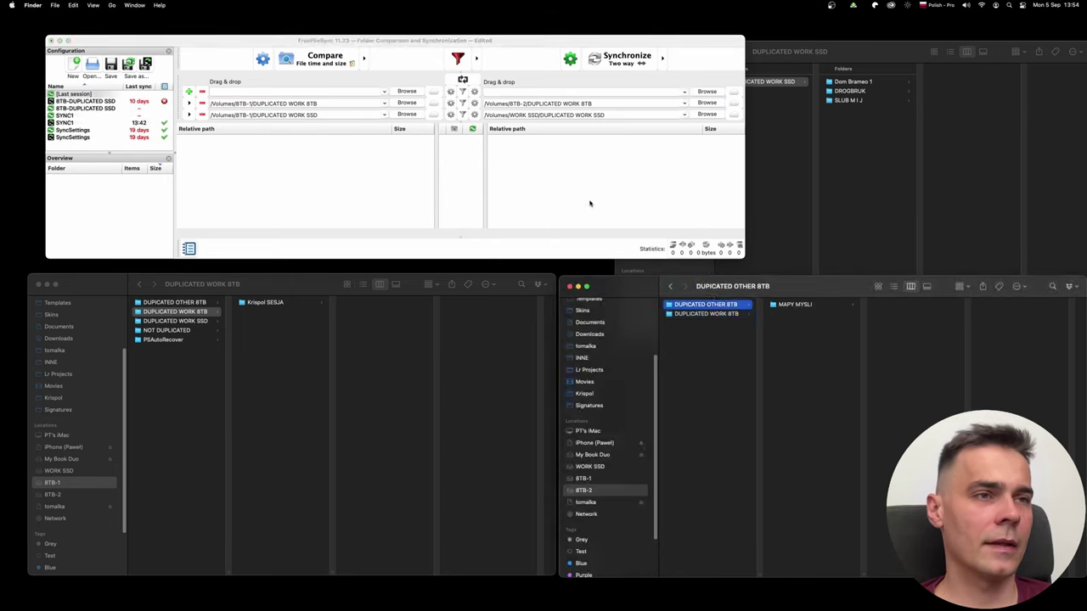
click(176, 392)
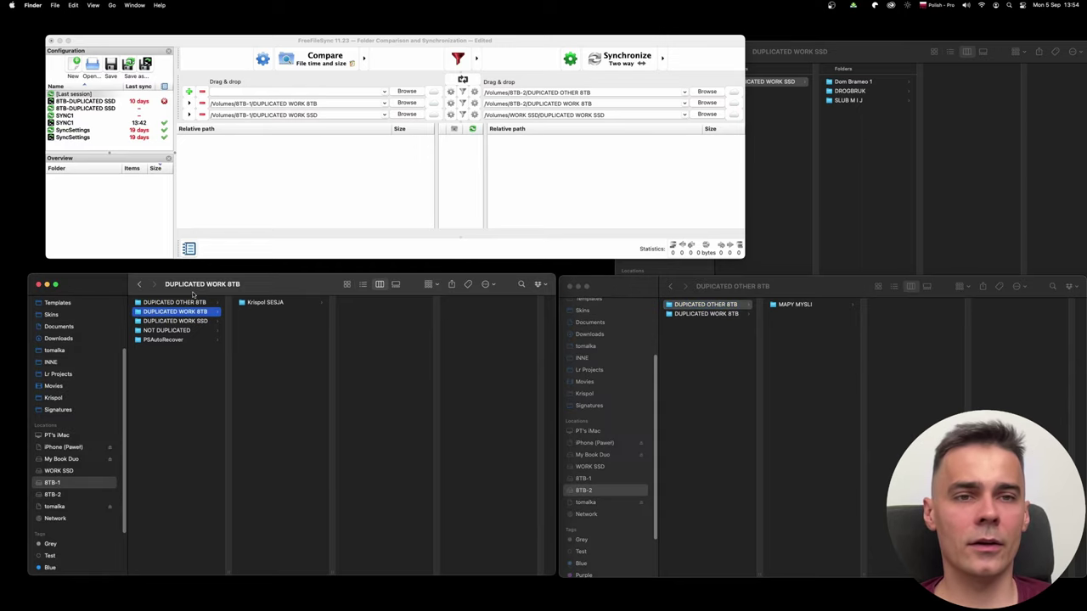
click(197, 303)
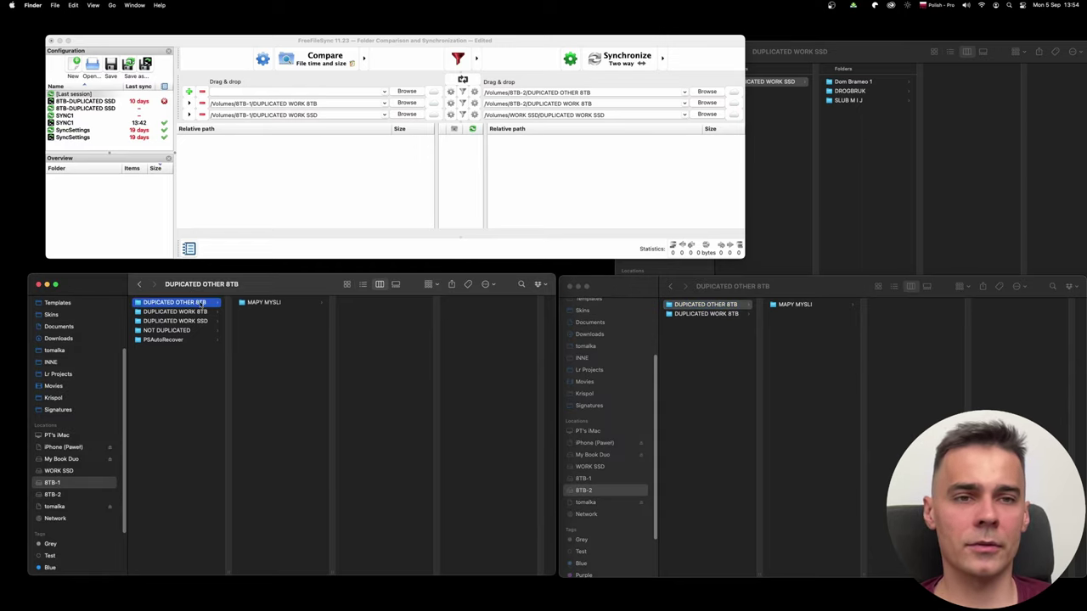
drag(199, 304, 305, 173)
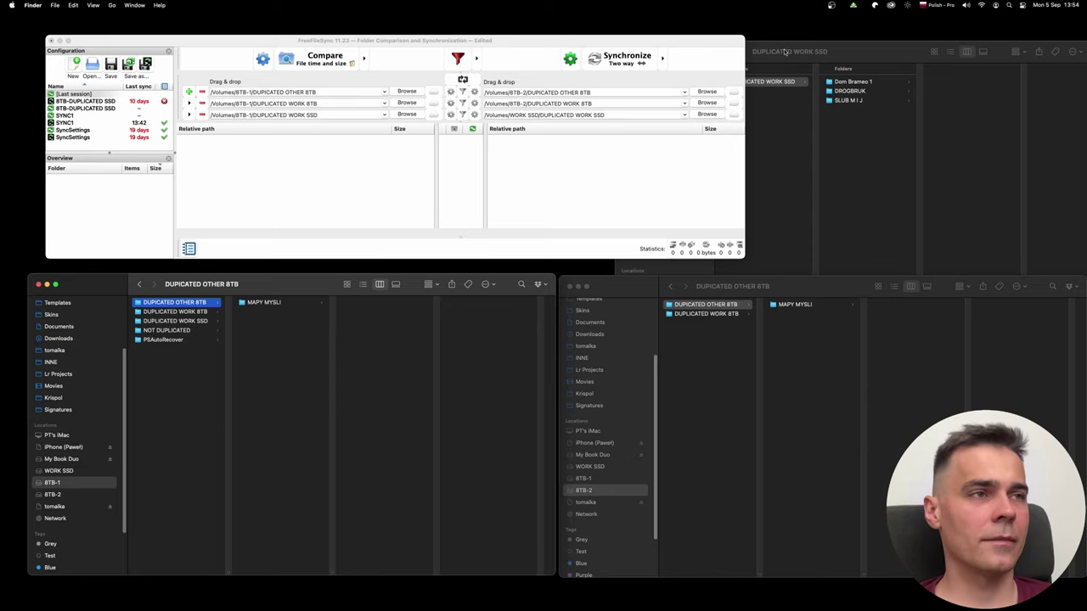
- Examine the duplicated folders on WORK SSD, 8TB-2 and 8TB-1, including the contents of NOT DUPLICATED on 8TB-1
drag(826, 52, 823, 39)
scroll(682, 305, down, 2)
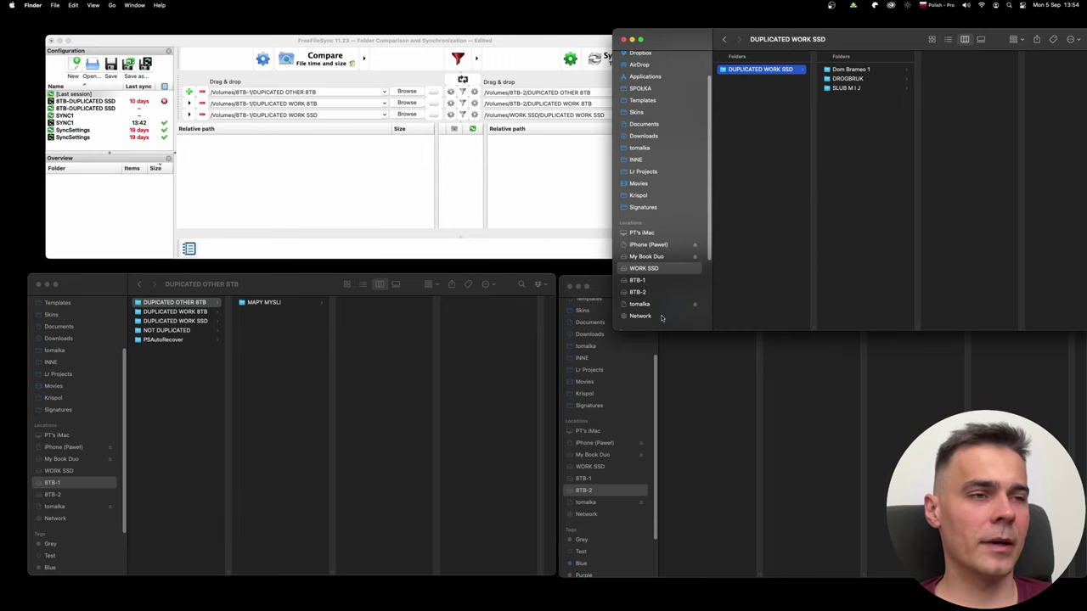
click(690, 423)
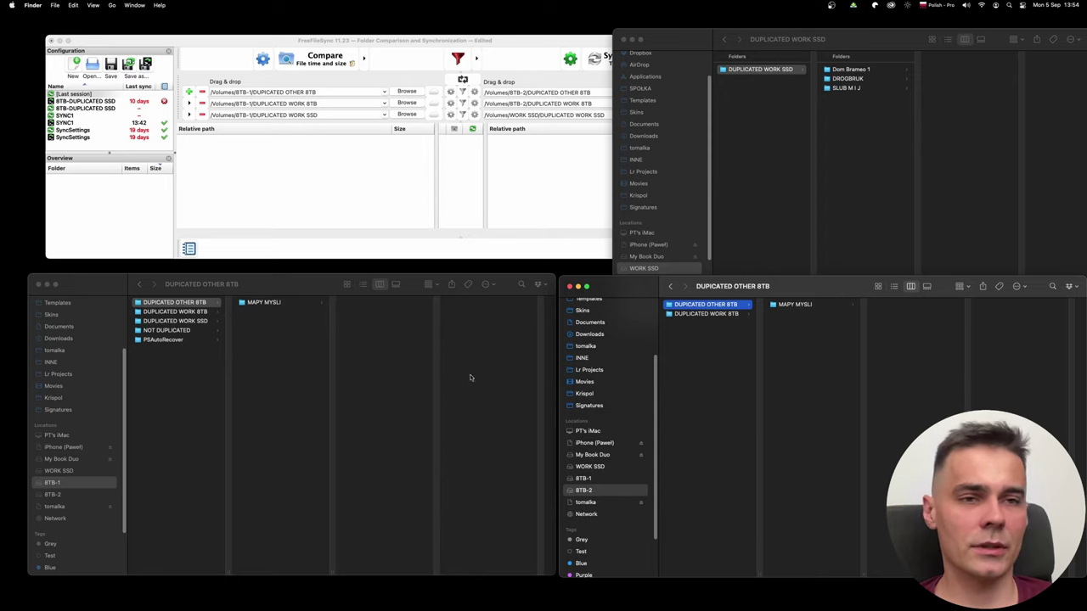
click(180, 337)
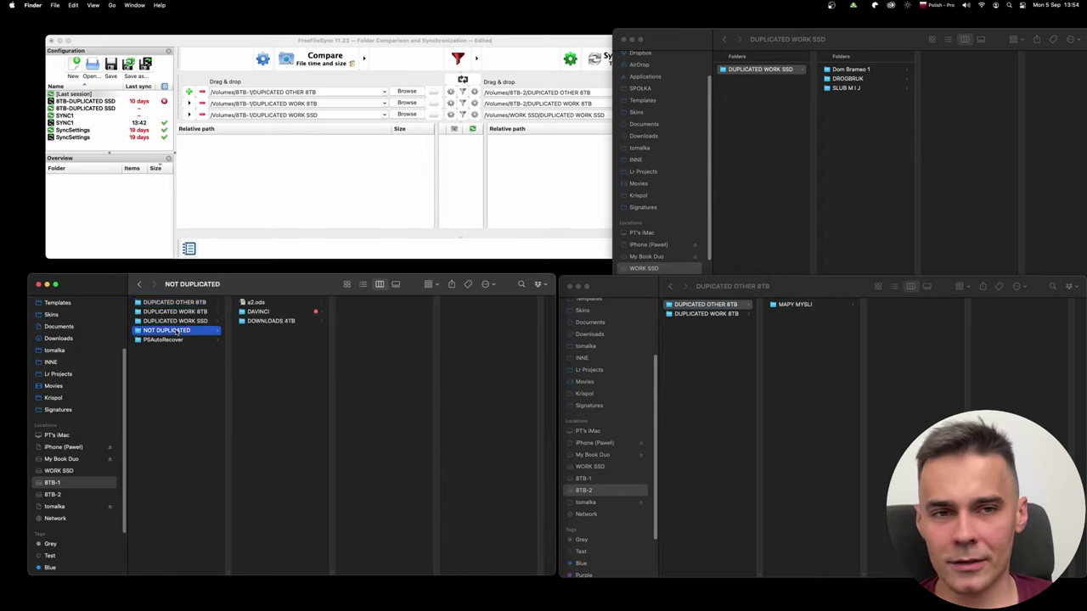
click(179, 330)
click(169, 416)
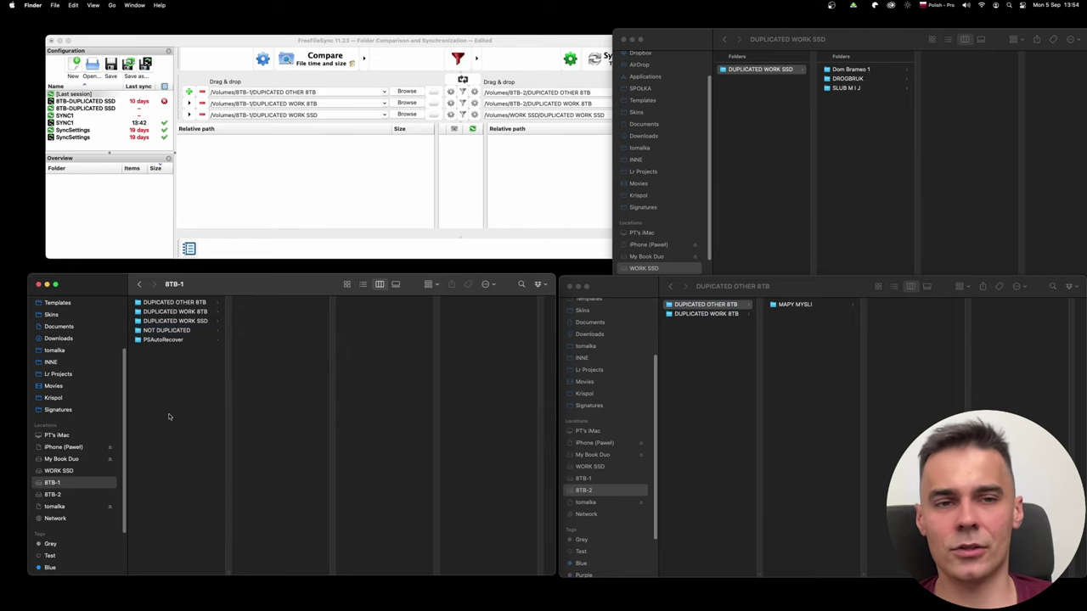
drag(245, 293, 244, 296)
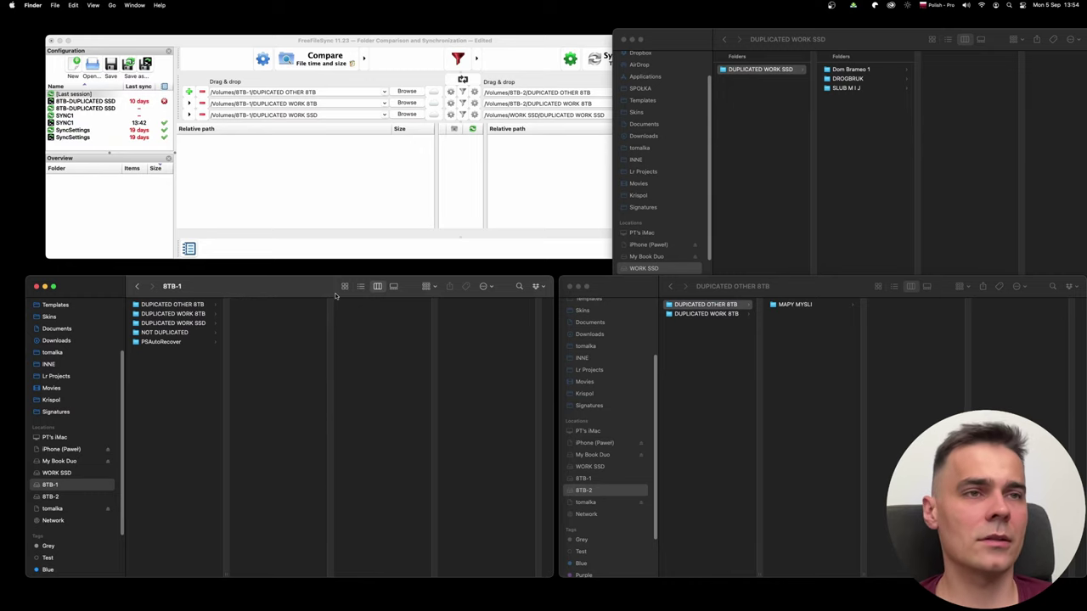
drag(439, 42, 434, 41)
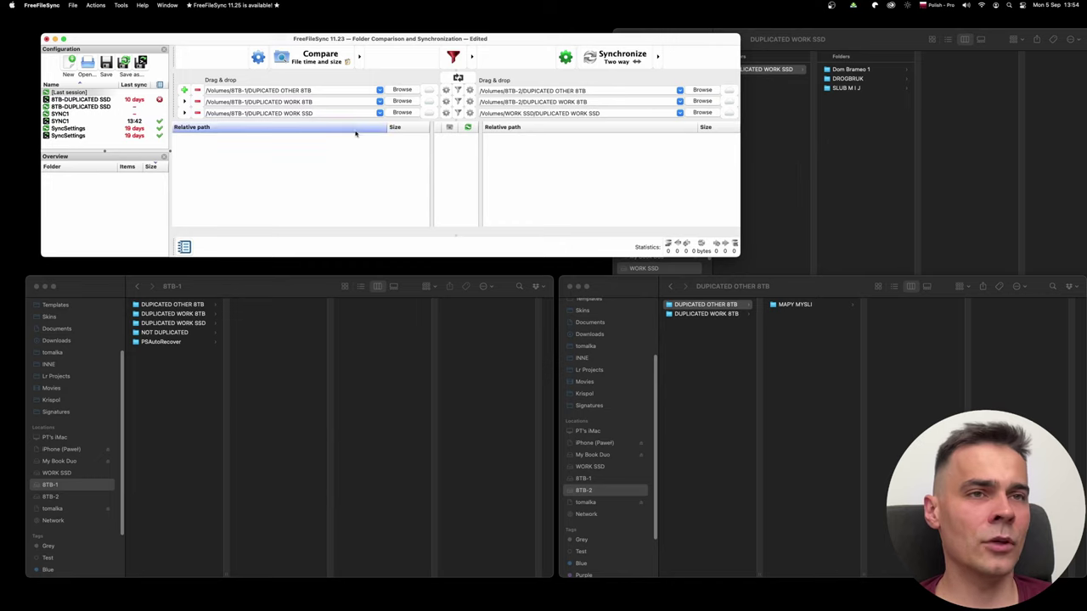
click(852, 164)
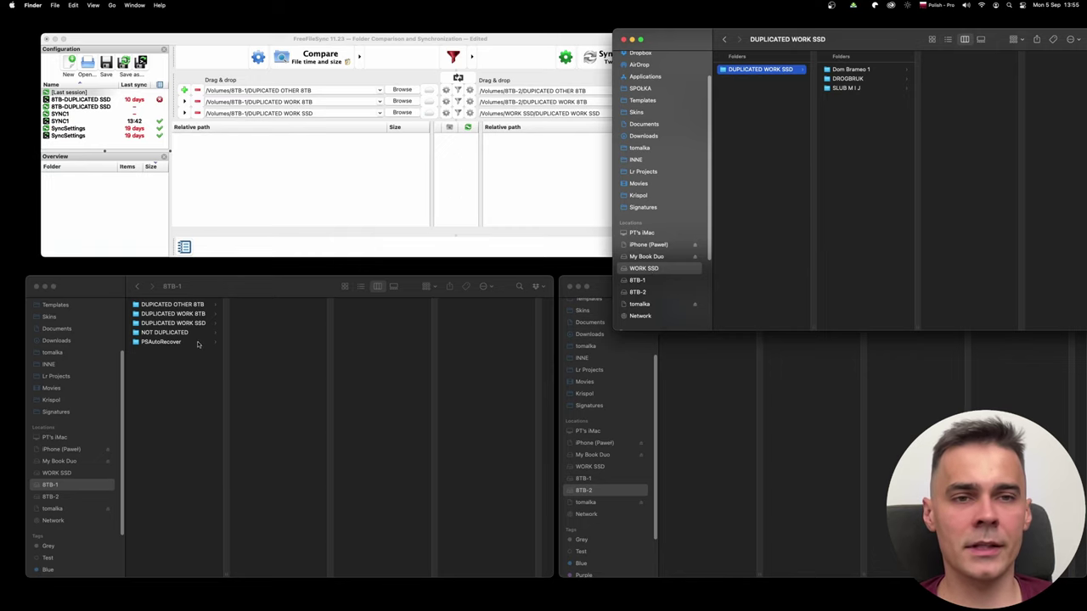
click(246, 291)
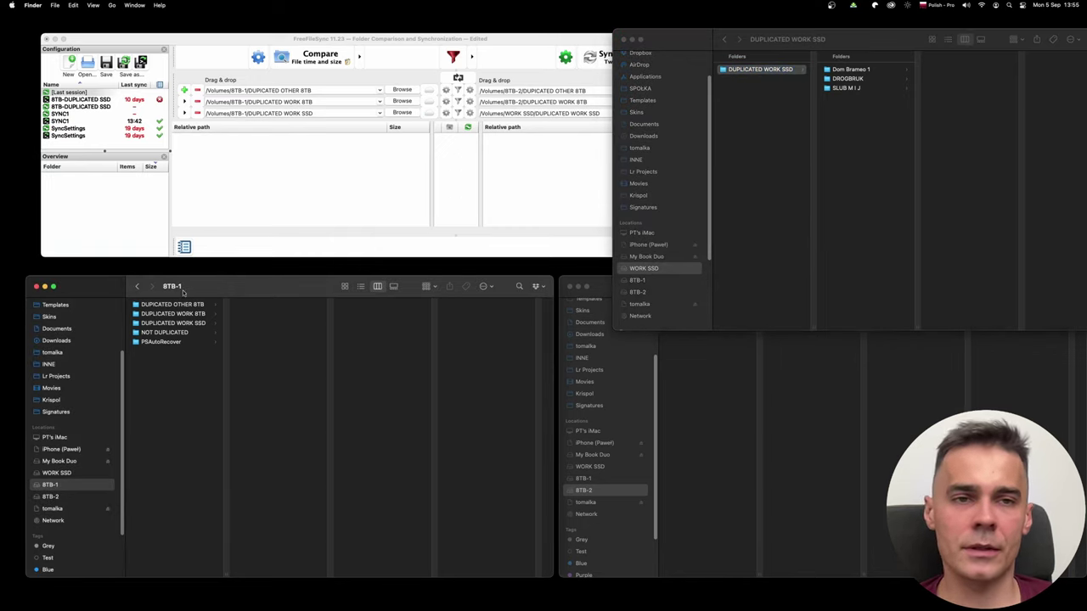
- Compare the three folder pairs by file time and size
click(280, 183)
click(337, 56)
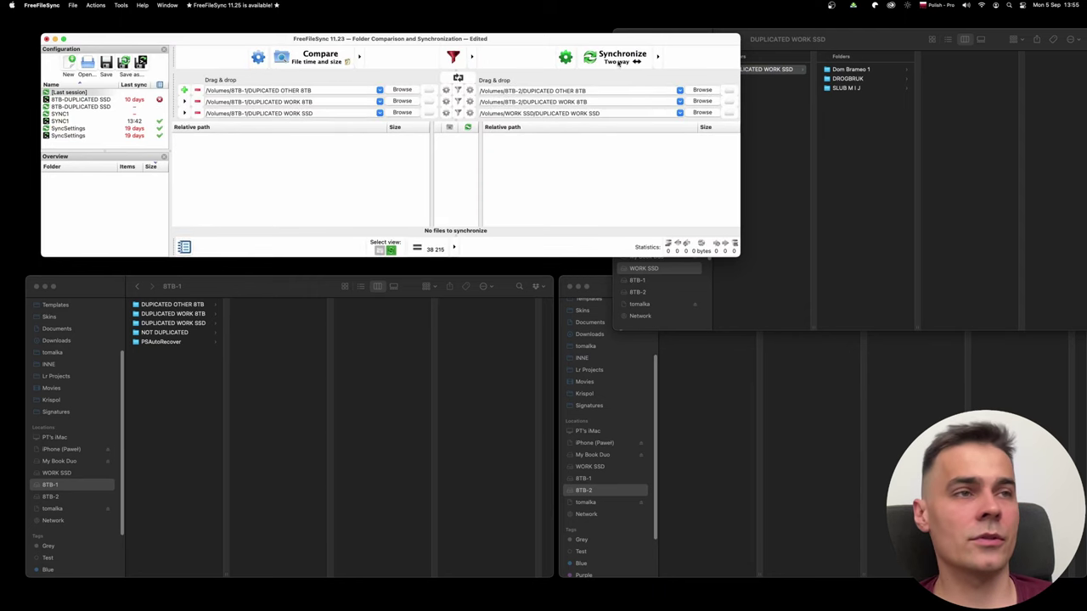
drag(598, 39, 606, 35)
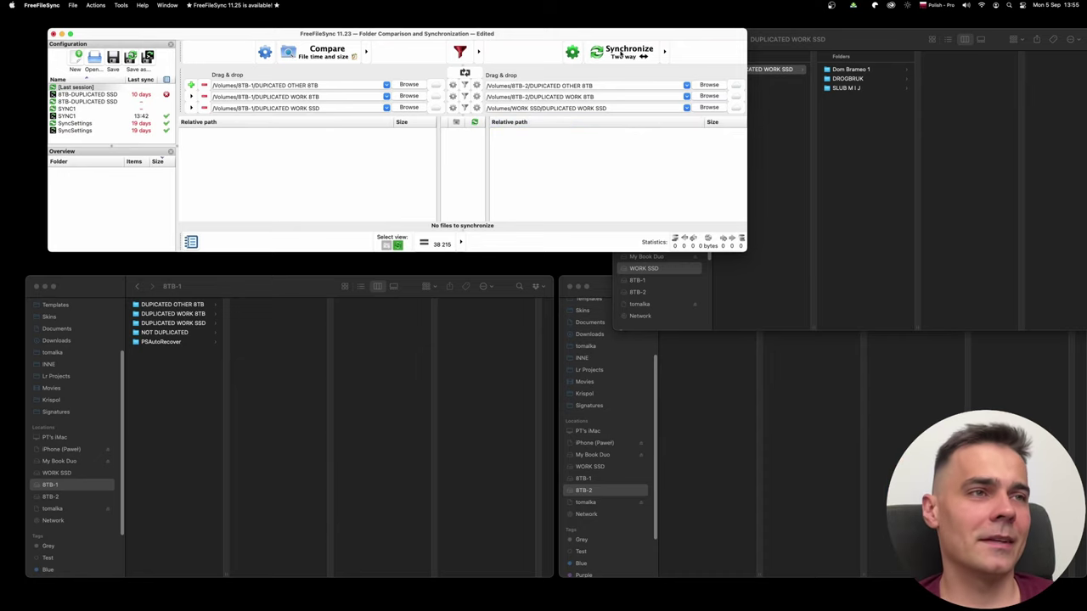
drag(598, 40, 599, 37)
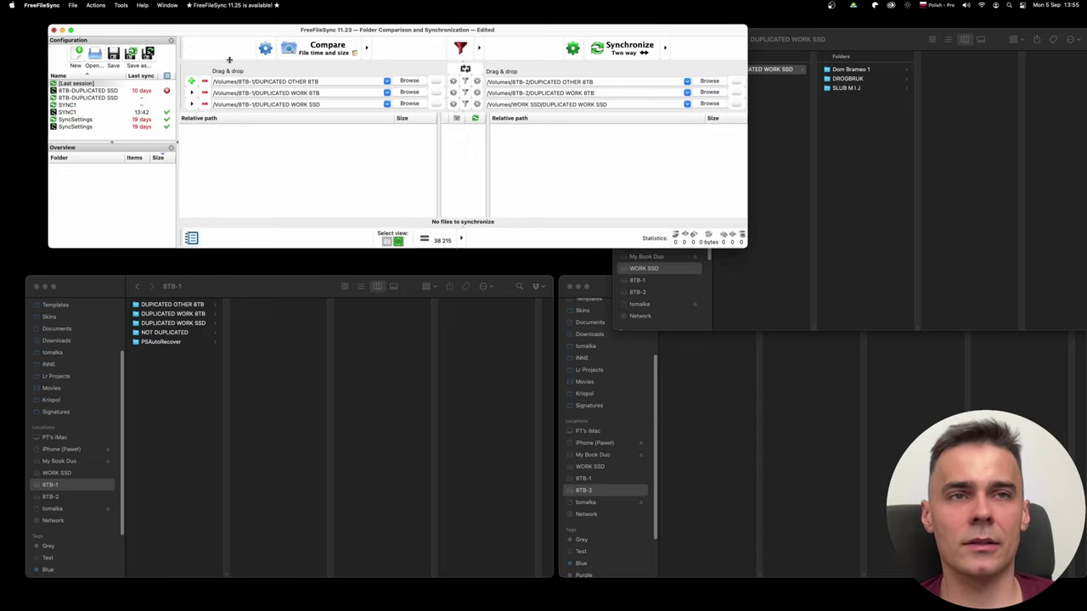
drag(238, 34, 226, 41)
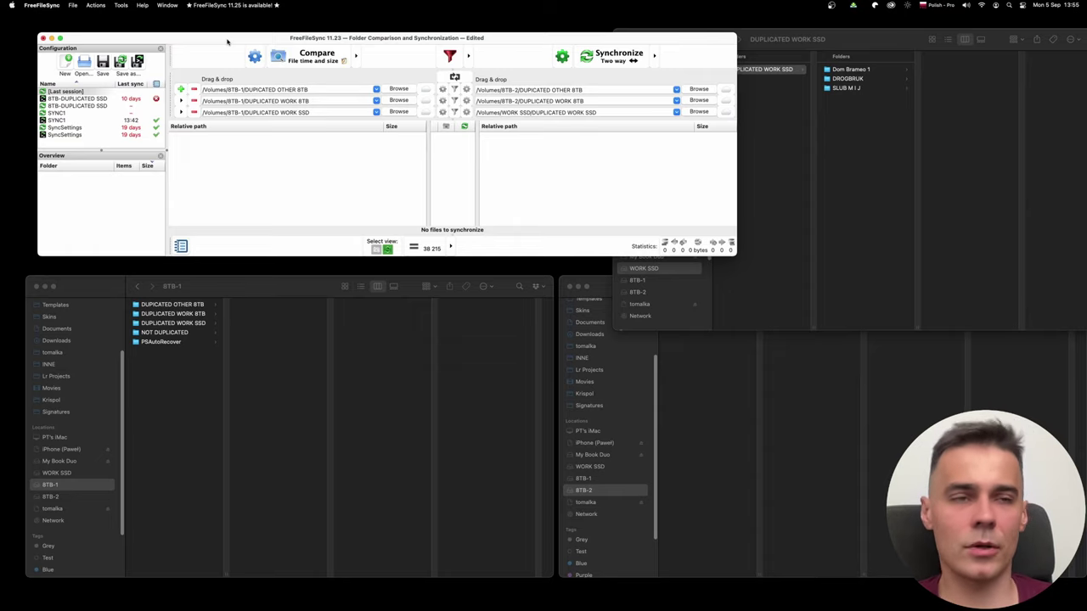
mouse_move(226, 41)
mouse_down()
mouse_move(247, 39)
mouse_move(242, 53)
mouse_move(239, 44)
mouse_up()
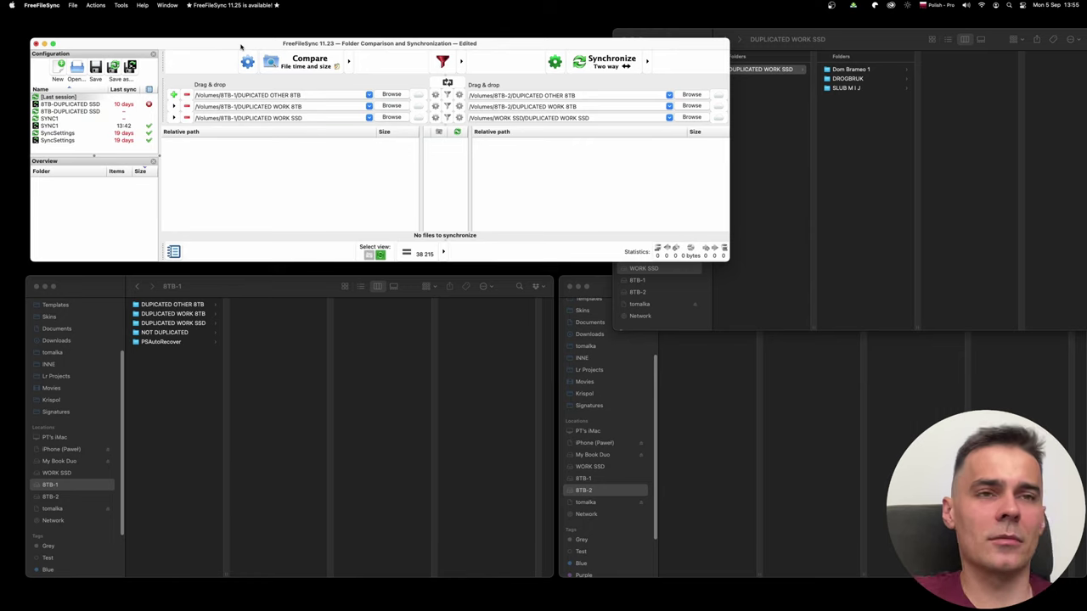
drag(246, 47, 243, 49)
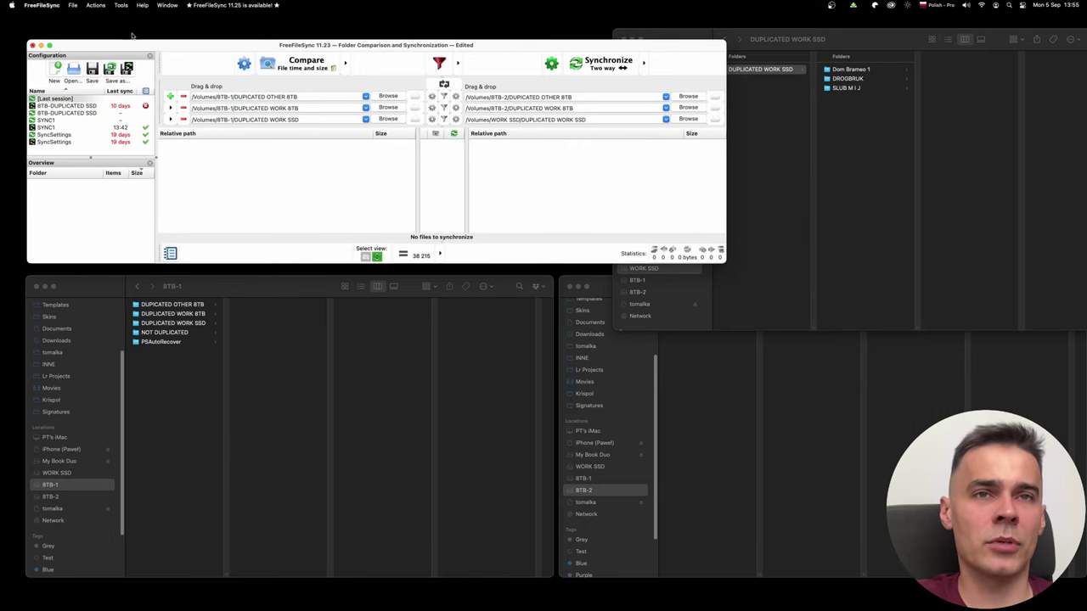
drag(144, 47, 143, 55)
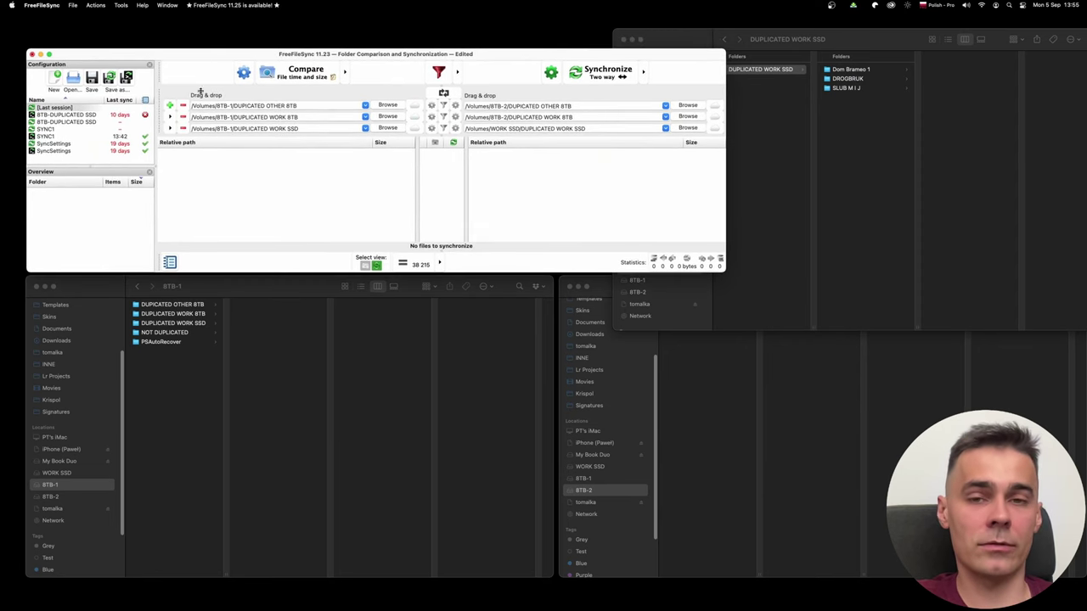
drag(364, 55, 365, 54)
drag(240, 53, 239, 52)
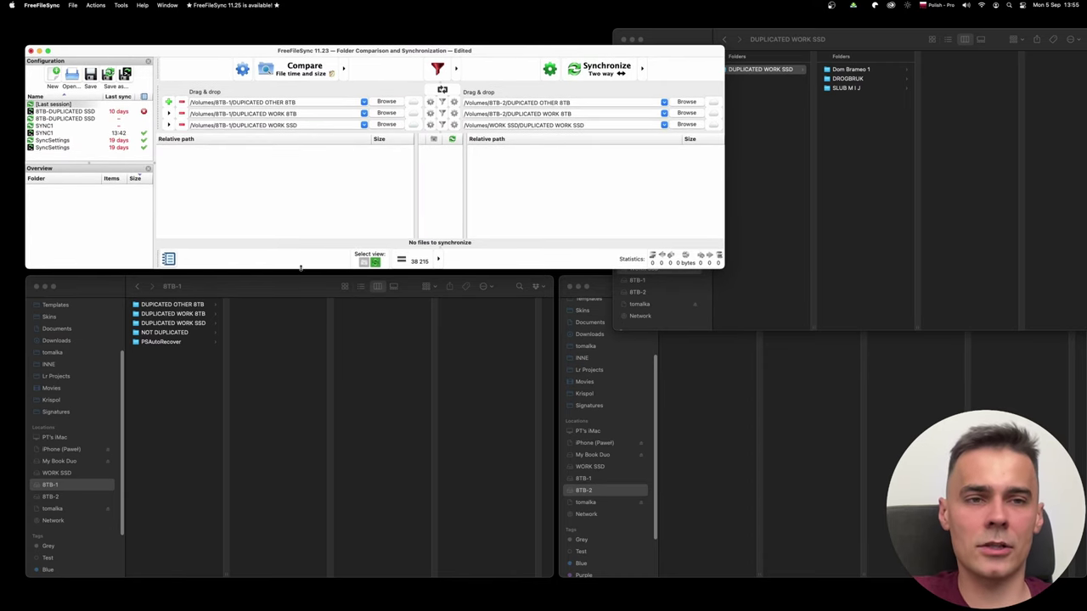
drag(288, 294, 284, 298)
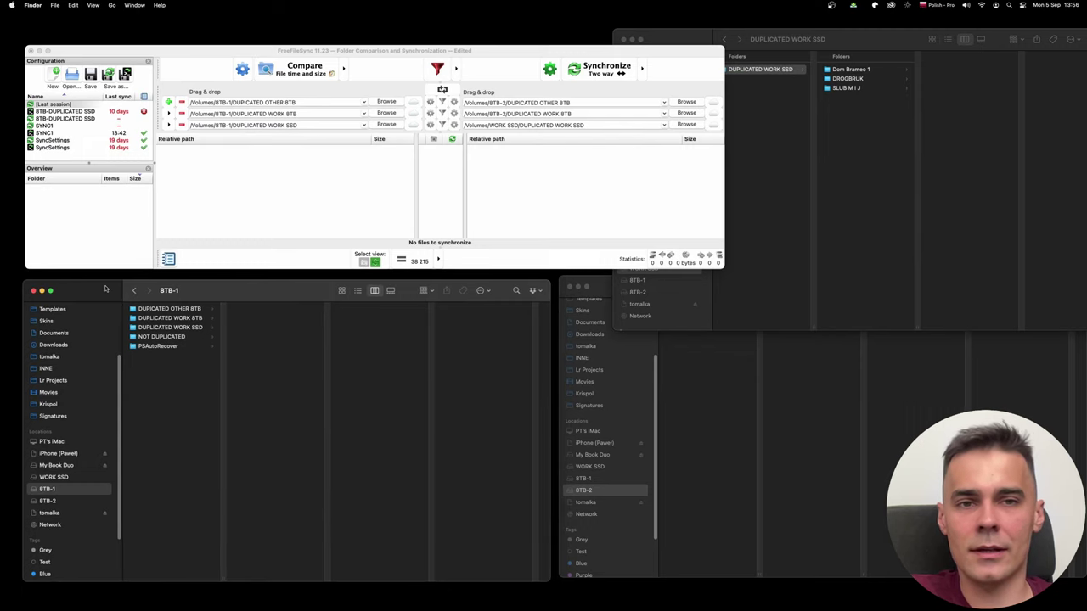
drag(107, 290, 109, 285)
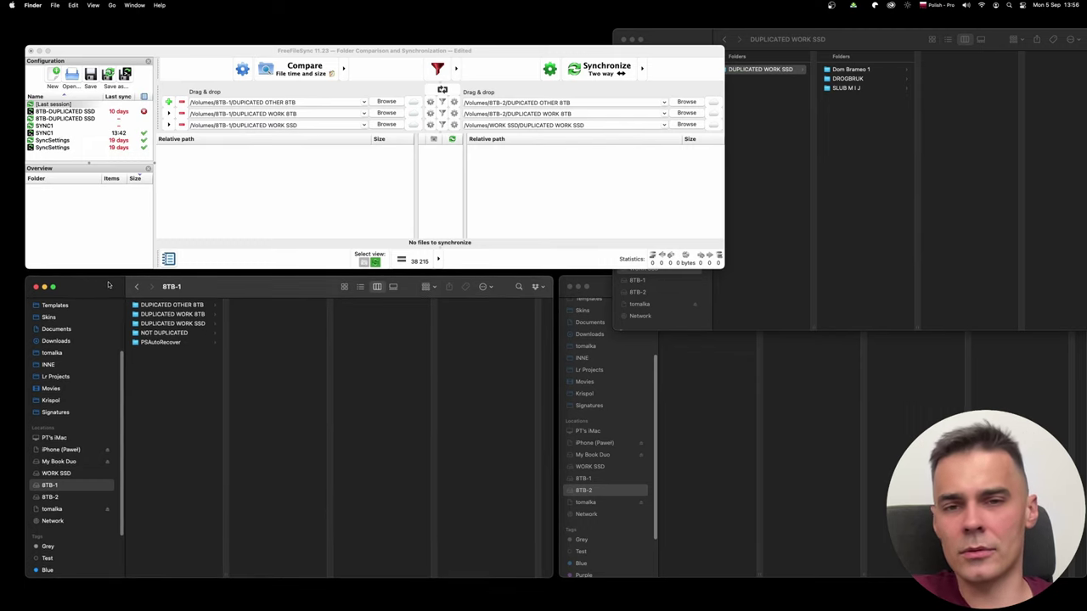
click(365, 53)
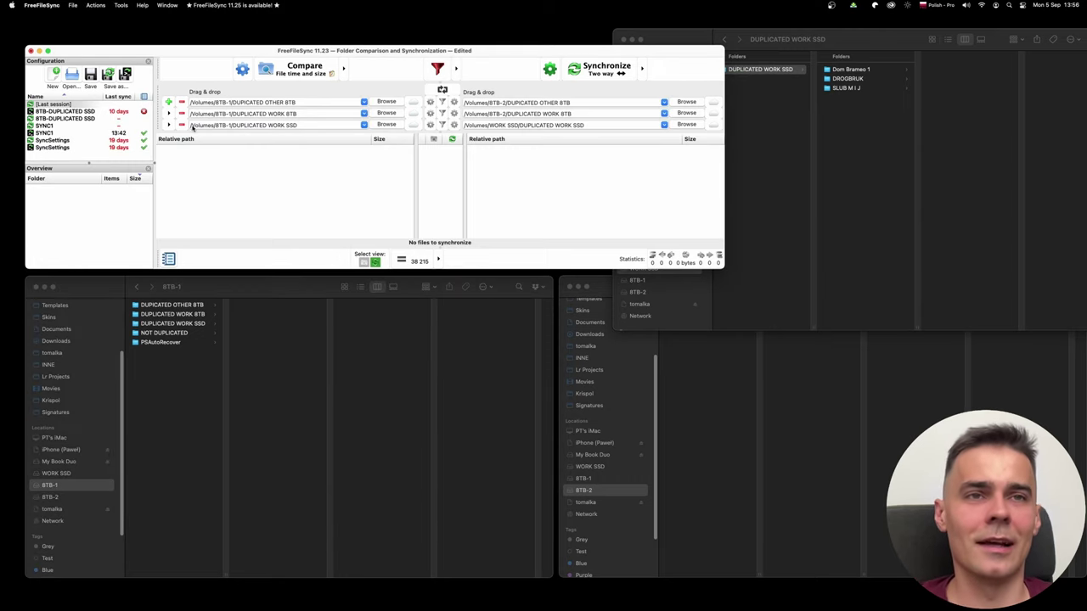
drag(235, 52, 234, 50)
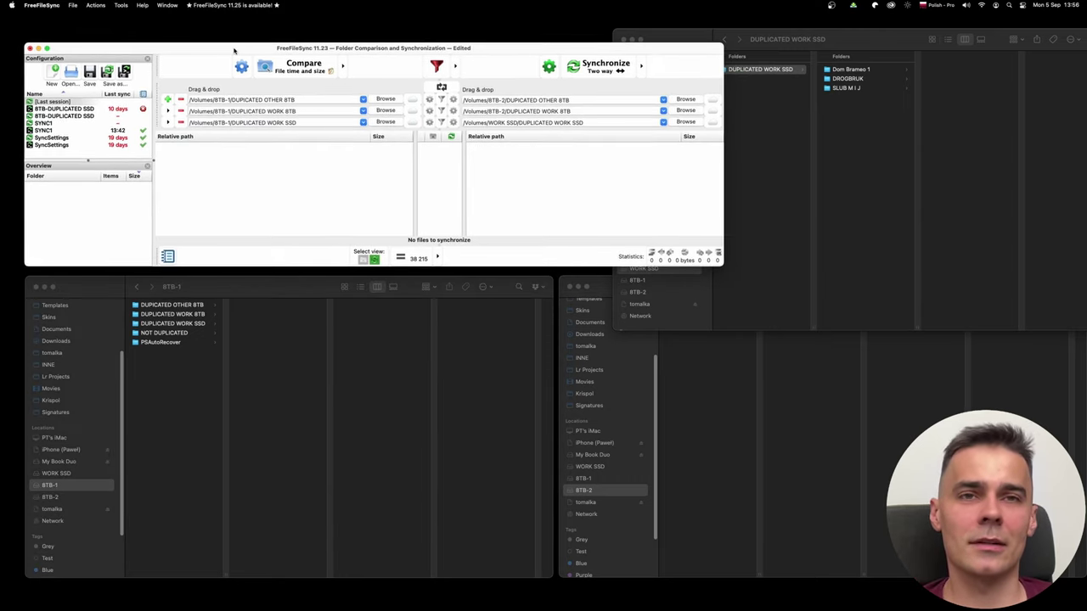
- Save the current sync configuration as GOTOWE.ffs_gui in the NEW folder
click(73, 5)
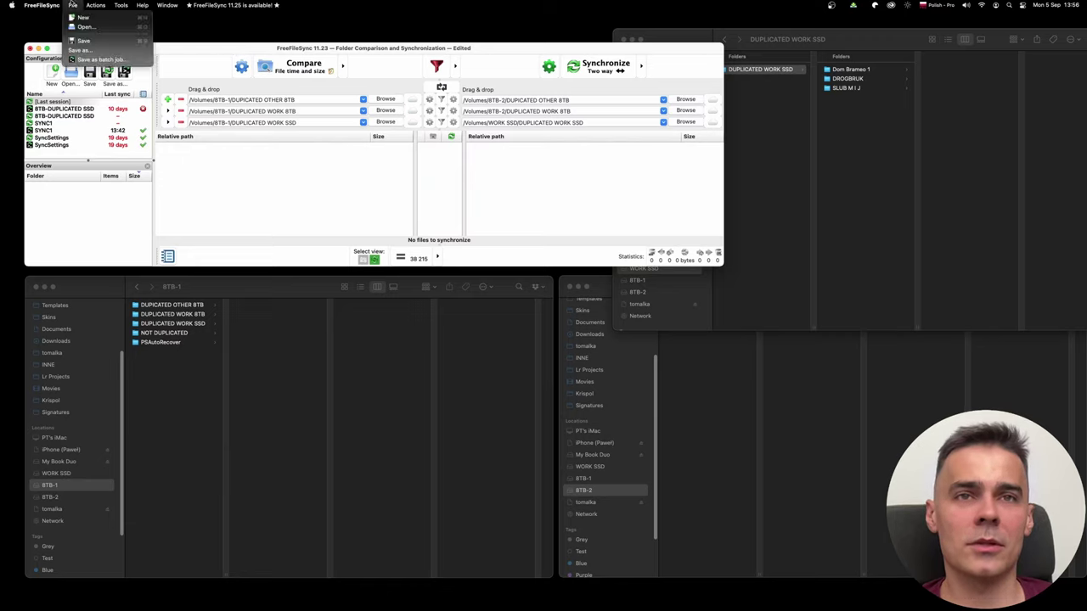
click(187, 36)
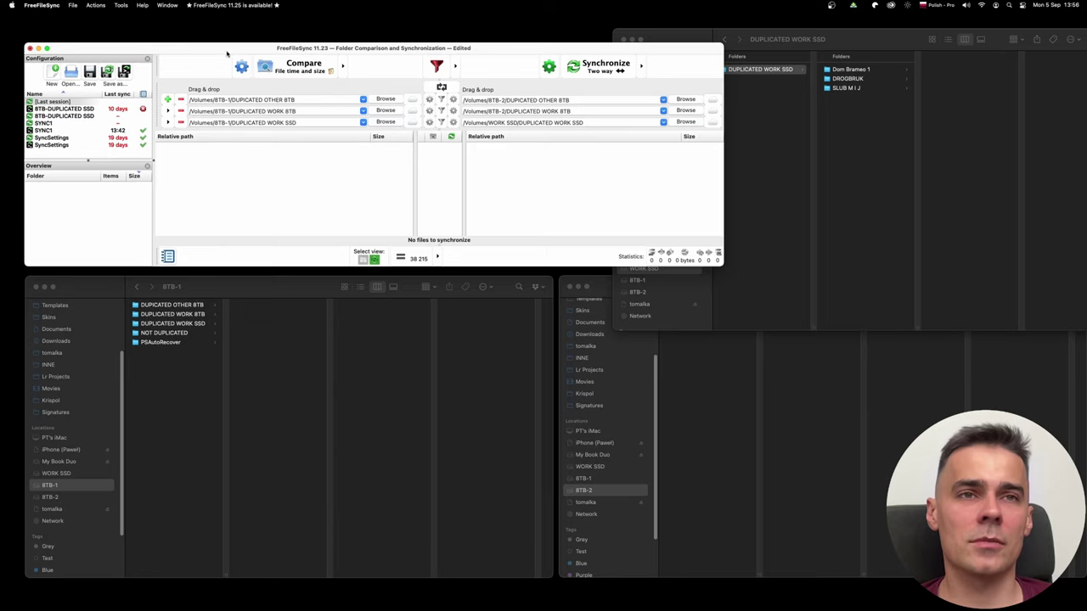
click(73, 4)
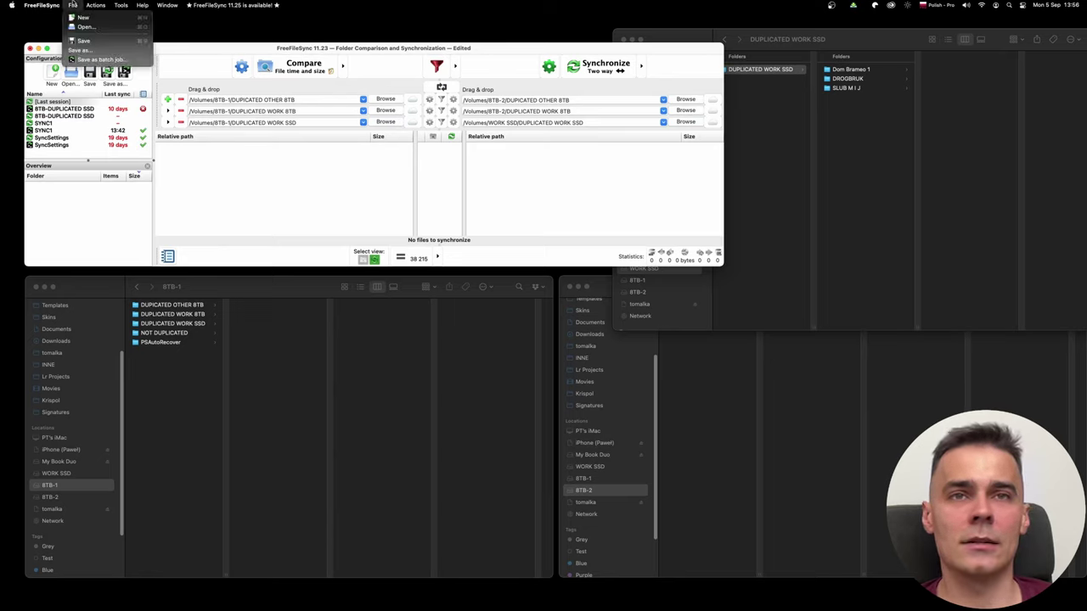
click(86, 53)
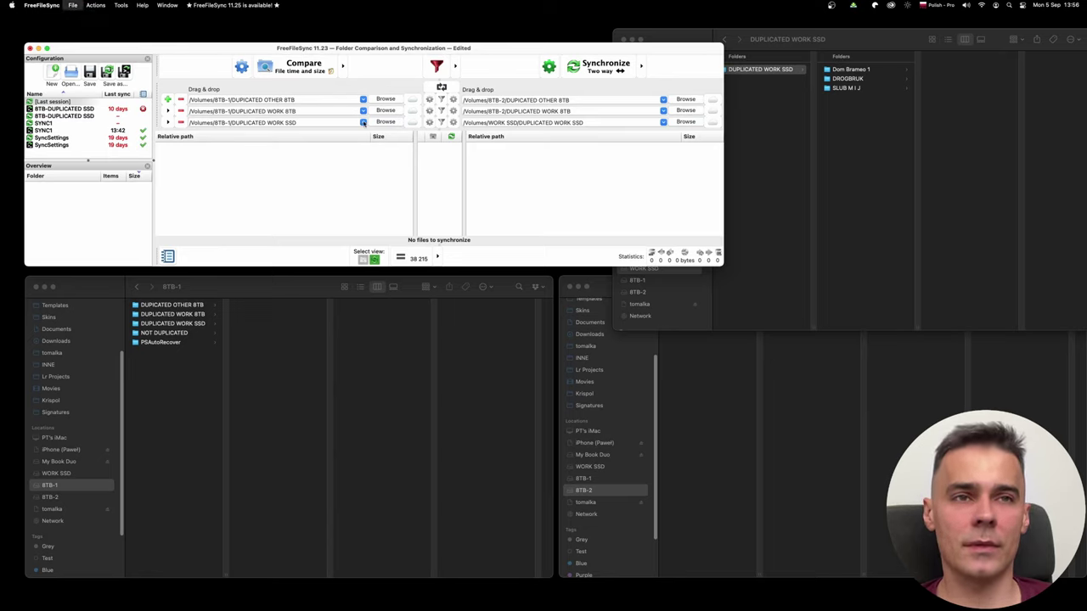
drag(487, 132, 373, 172)
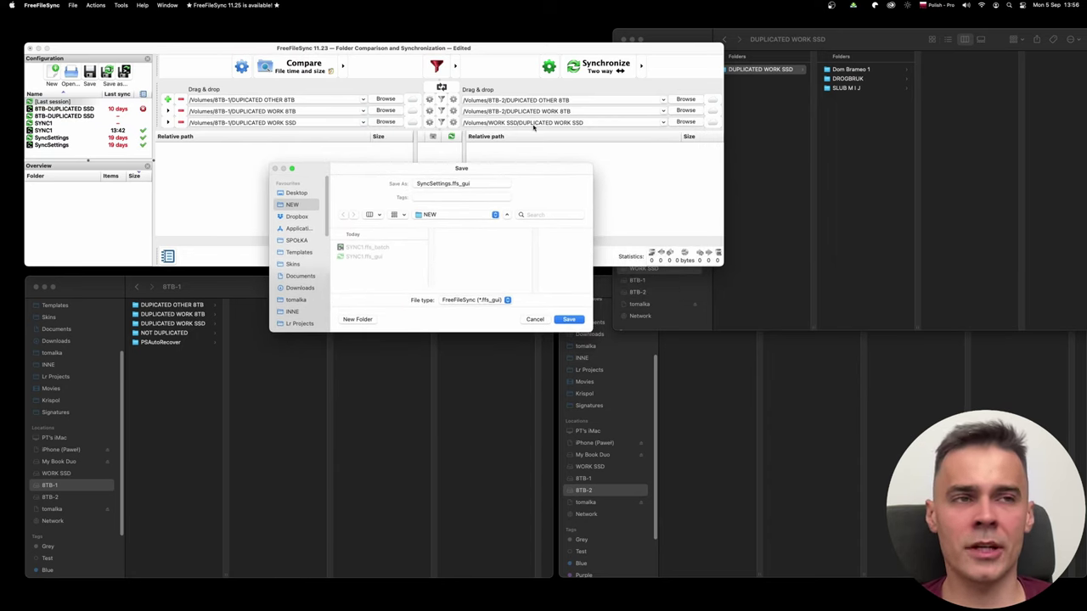
drag(476, 170, 469, 167)
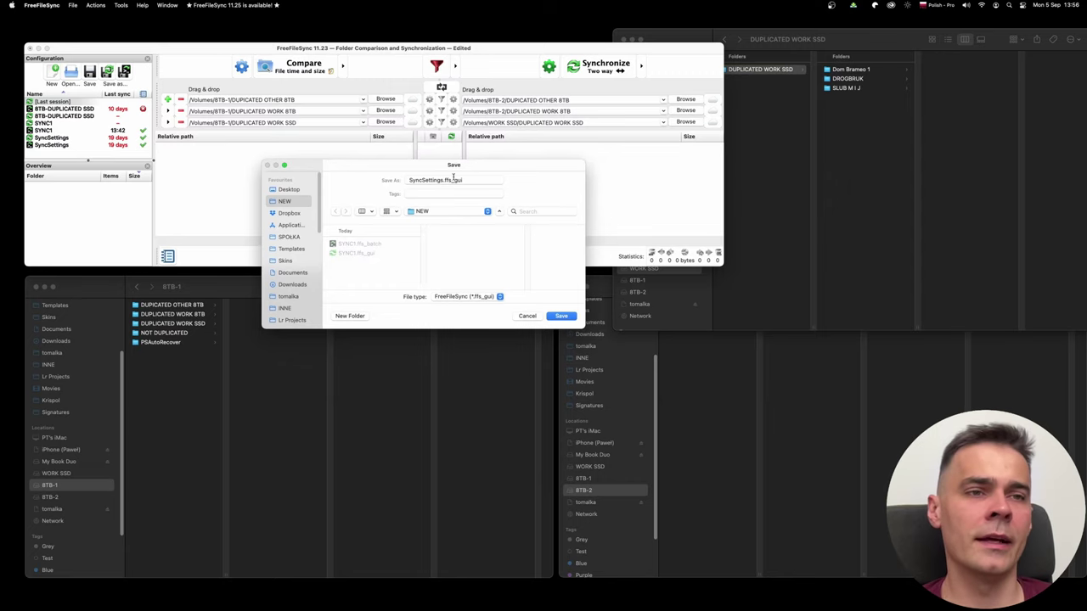
double_click(444, 180)
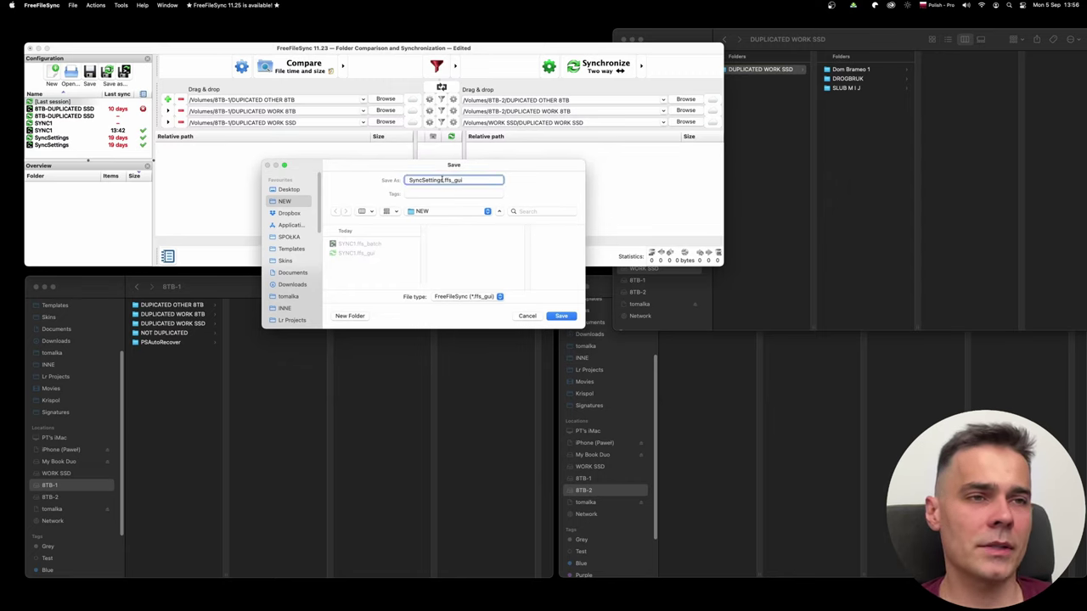
text(GOTOWE)
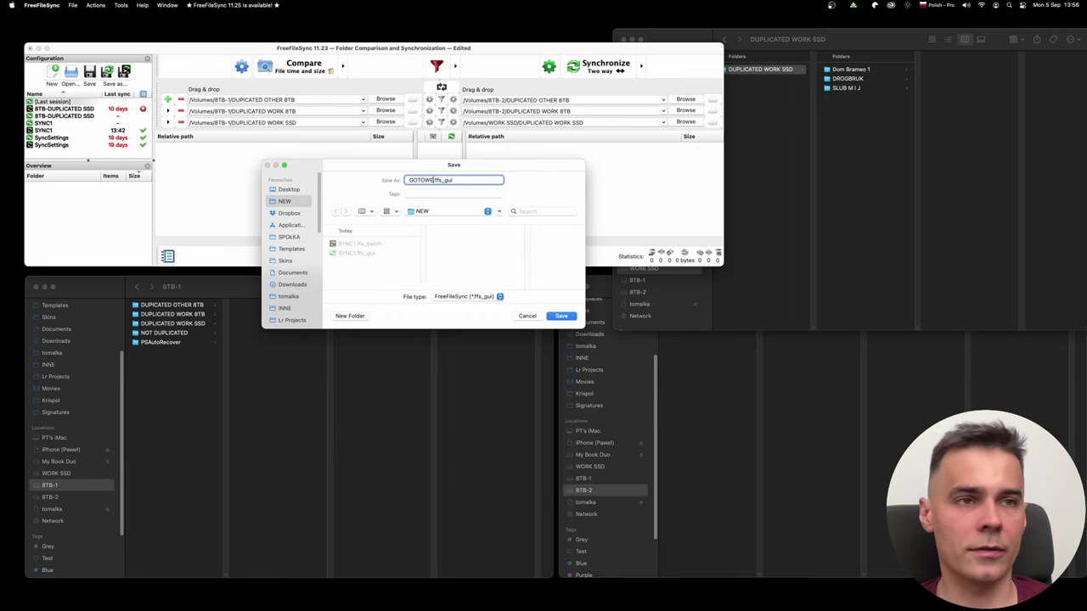
click(561, 315)
drag(338, 48, 342, 49)
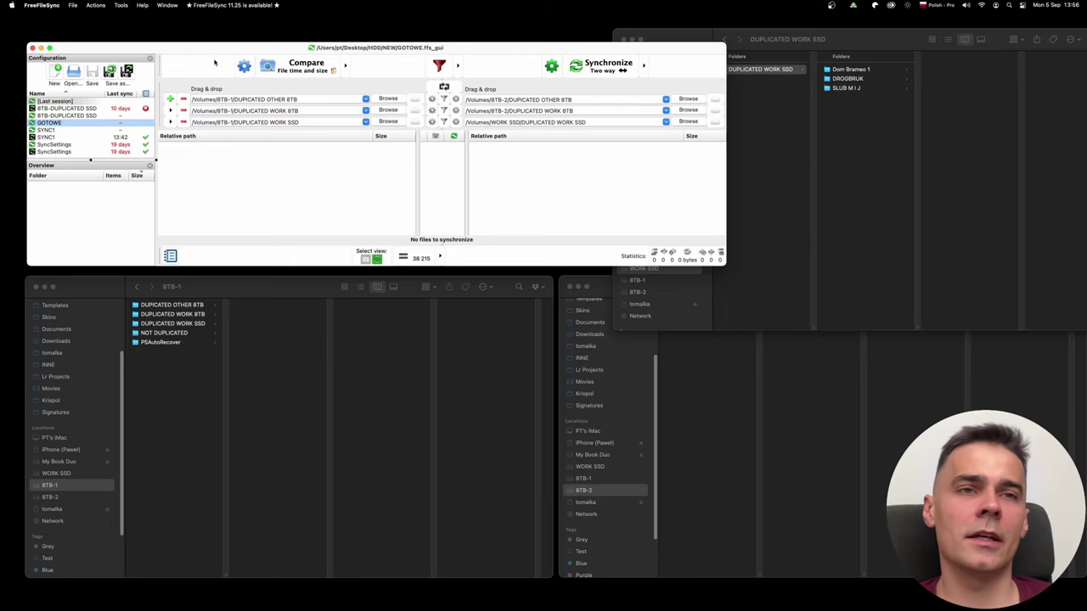
drag(238, 56, 242, 54)
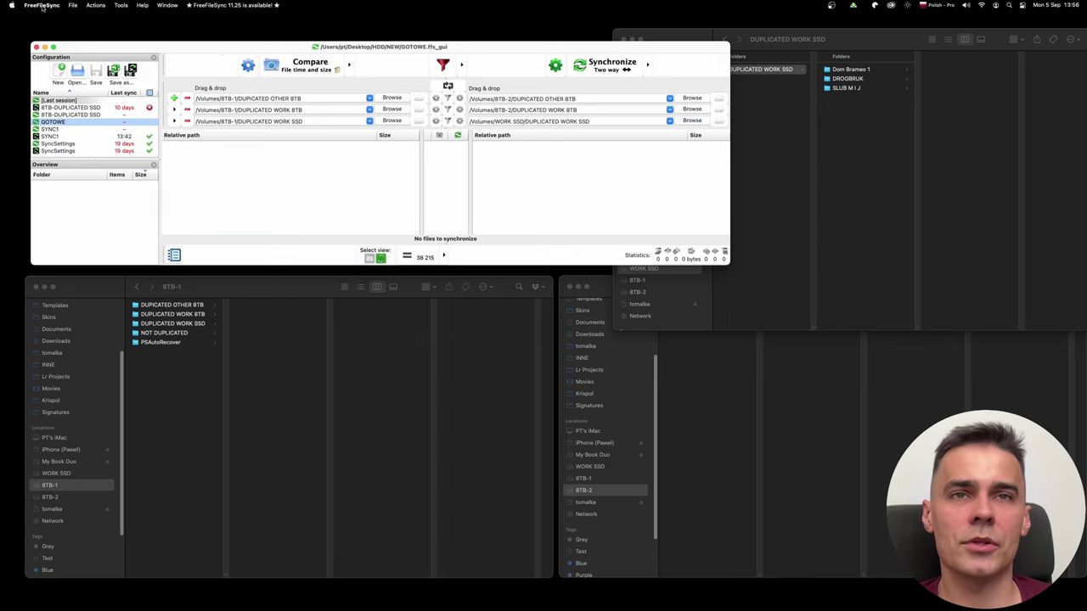
- Save the configuration as batch job GOTOWE.ffs_batch in the NEW folder, with Run minimized and Auto-close enabled
click(73, 5)
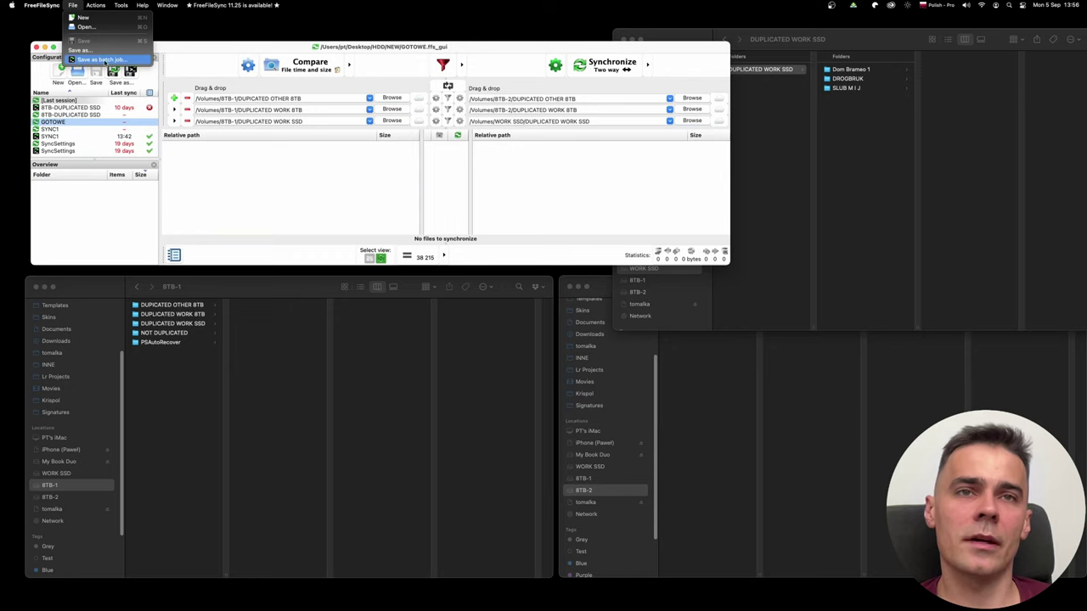
click(115, 62)
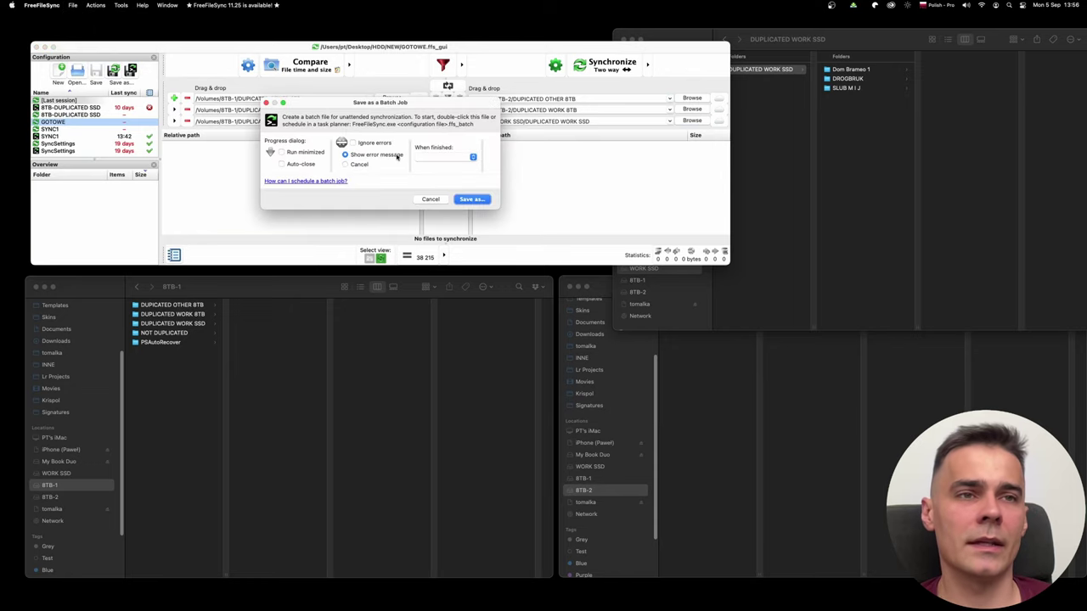
click(299, 153)
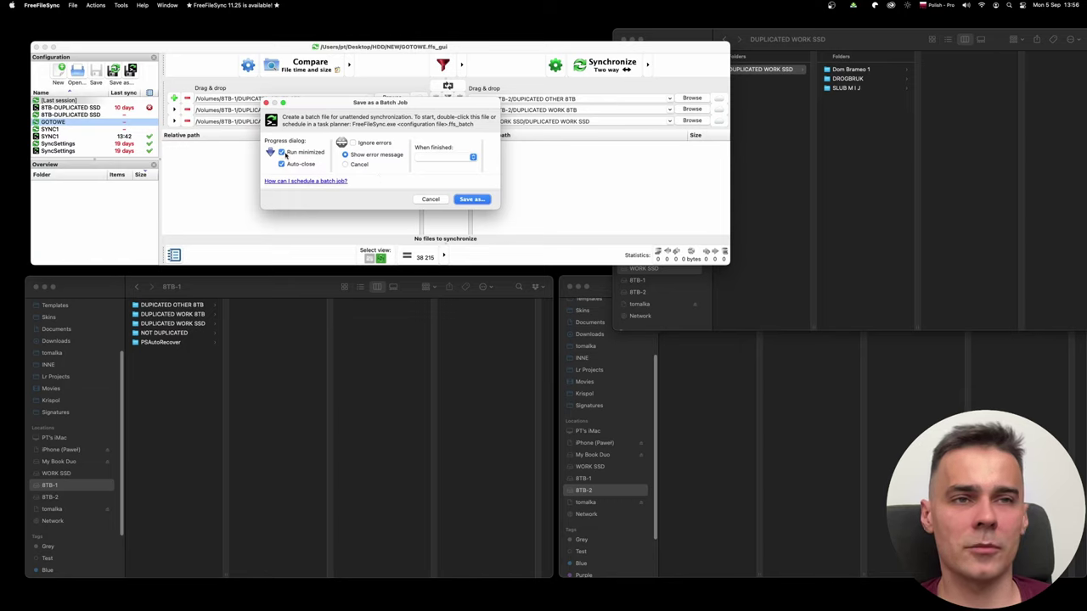
click(474, 199)
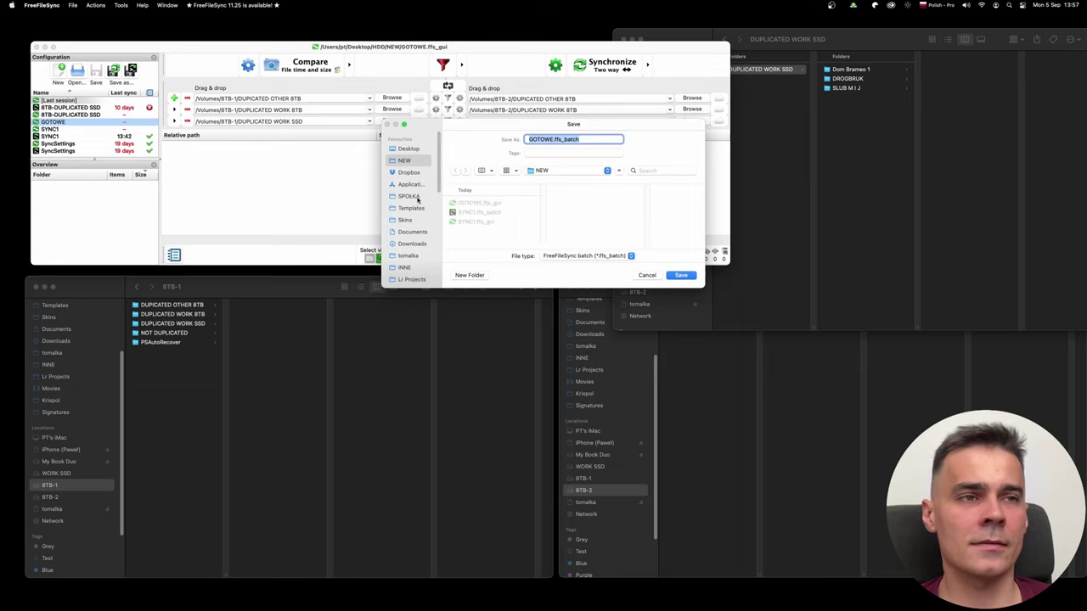
click(552, 139)
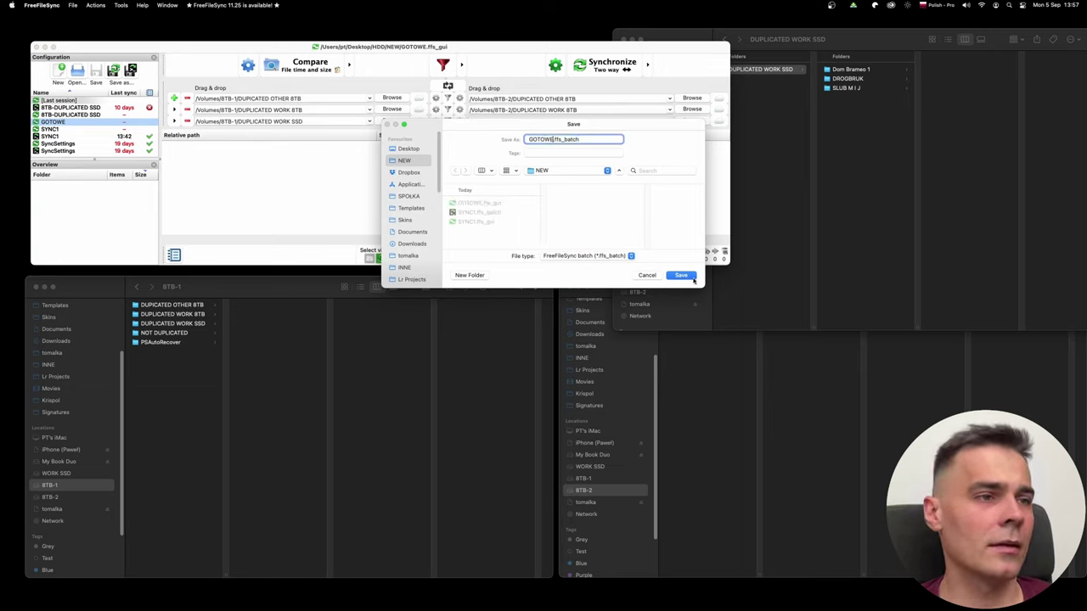
drag(553, 140, 593, 142)
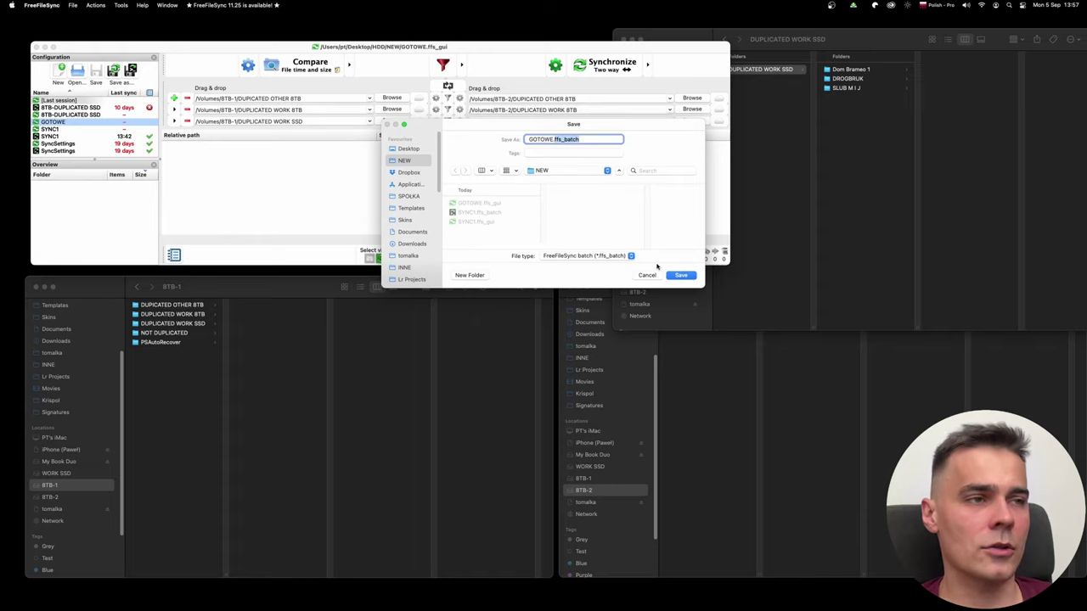
click(680, 276)
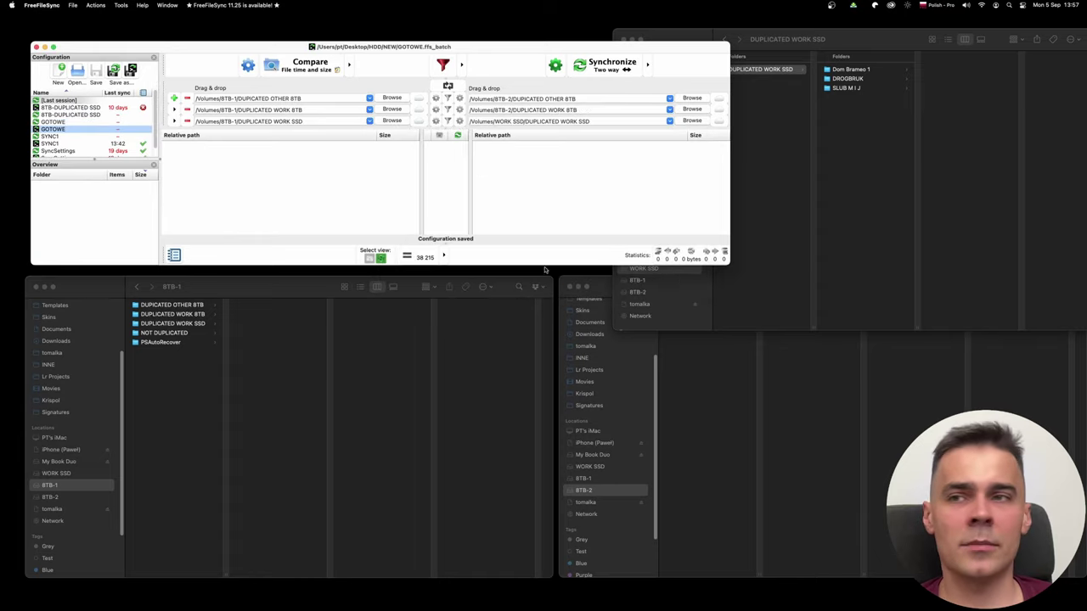
- Show the NEW folder in Finder, select GOTOWE.ffs_batch and open RealTimeSync
click(870, 125)
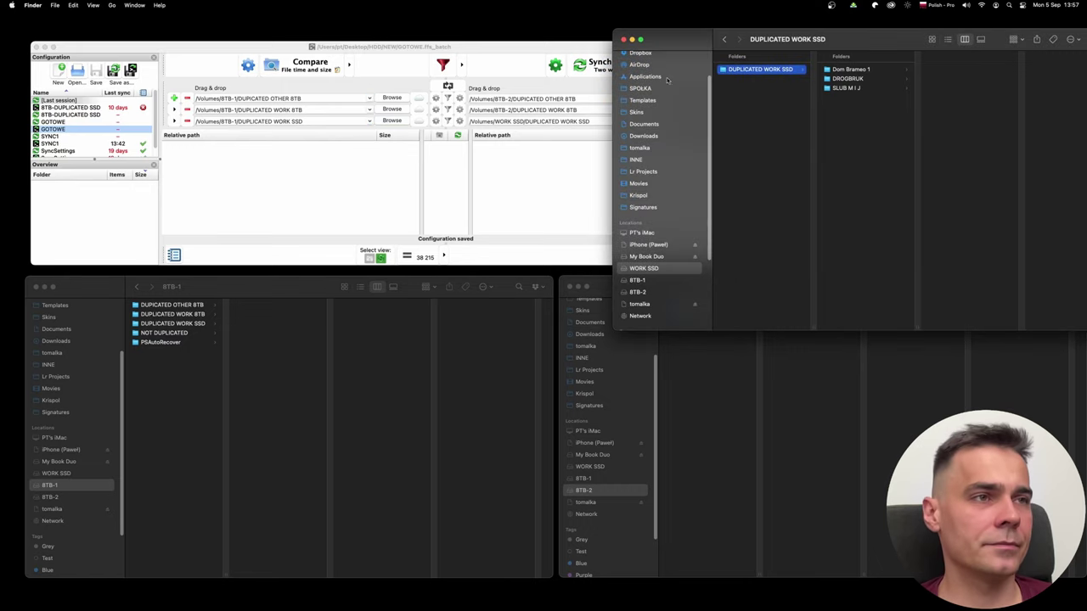
scroll(654, 127, up, 2)
click(644, 77)
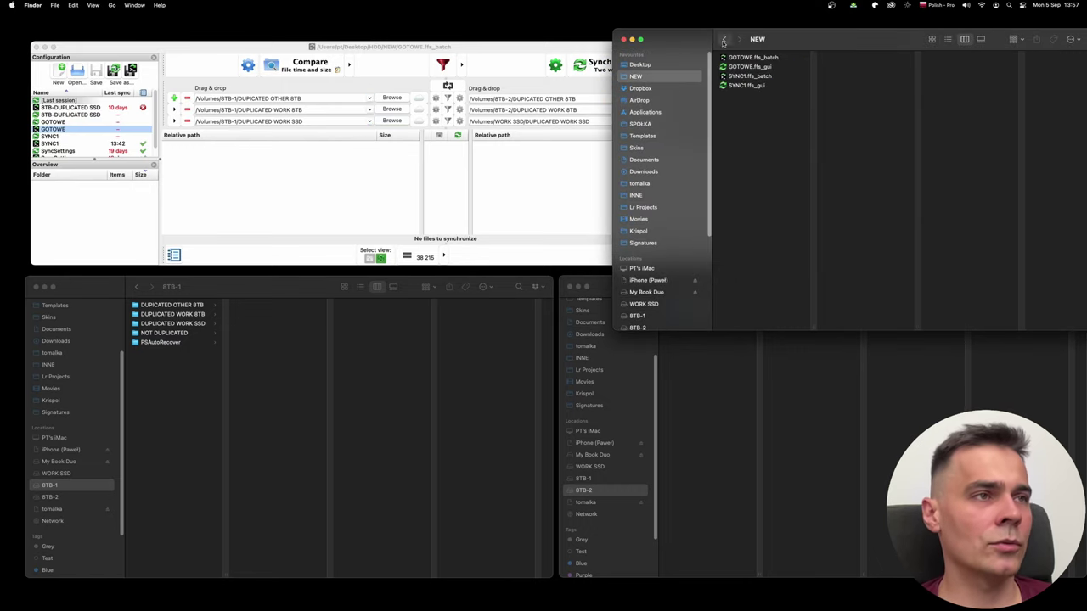
drag(725, 41, 721, 38)
click(755, 61)
click(760, 55)
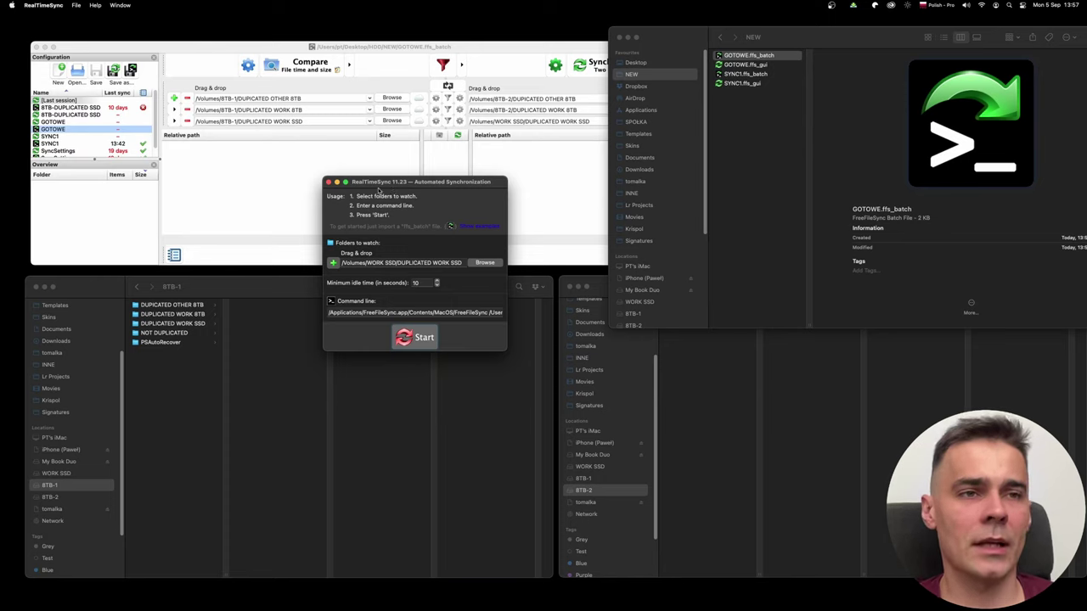
- Load GOTOWE.ffs_batch into RealTimeSync and start watching its folders
drag(379, 188, 393, 191)
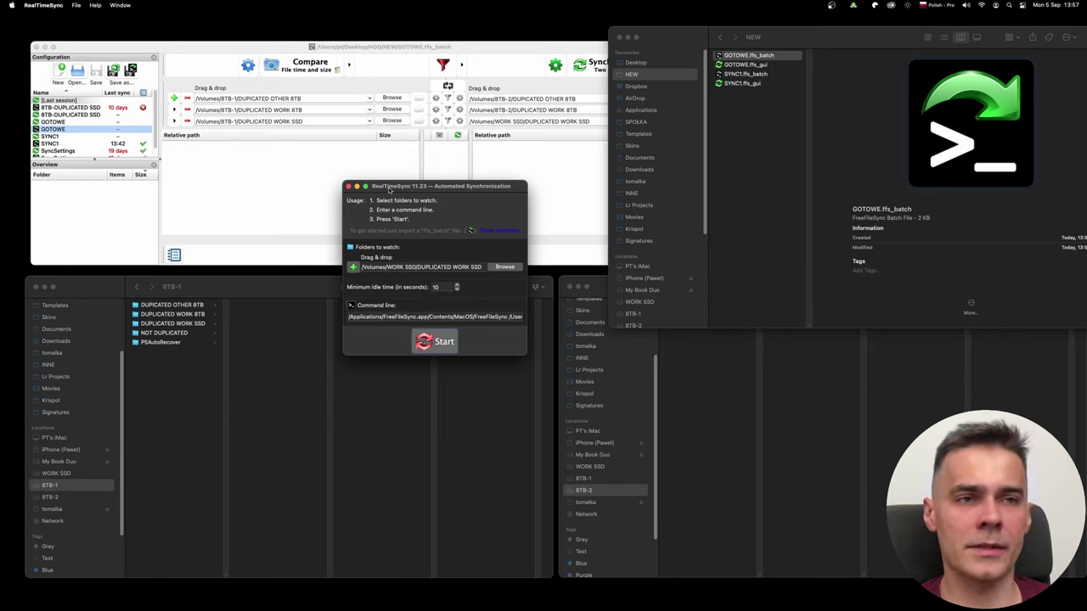
drag(427, 186, 428, 187)
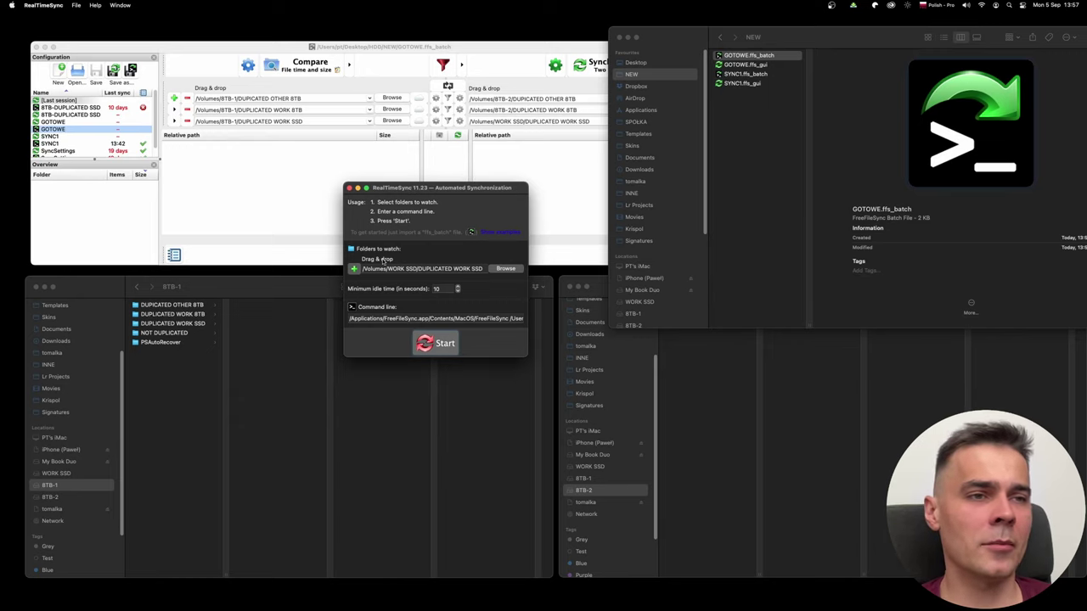
drag(754, 59, 450, 217)
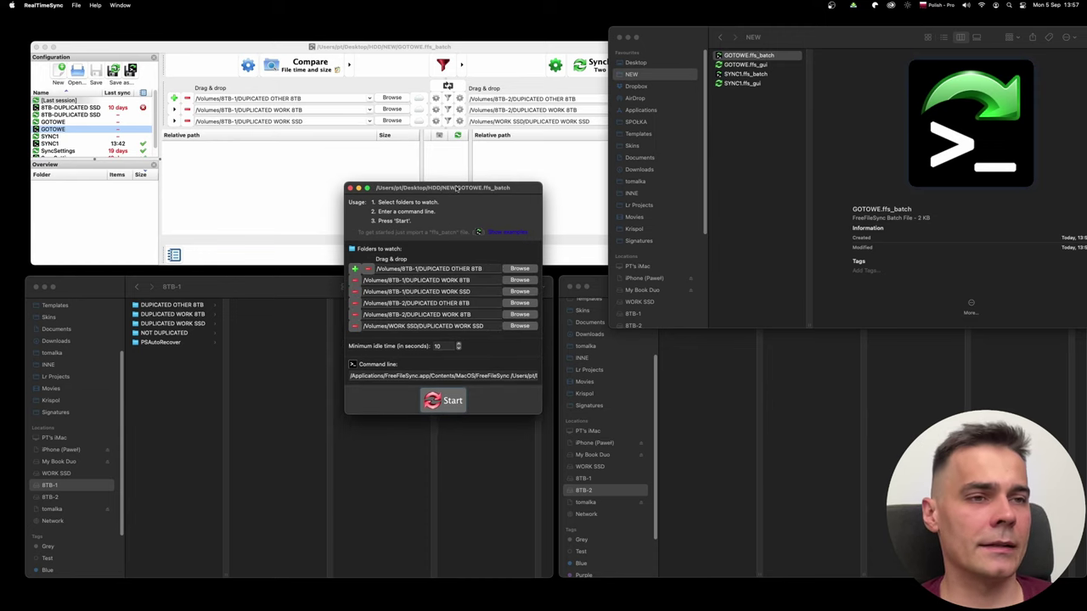
click(443, 403)
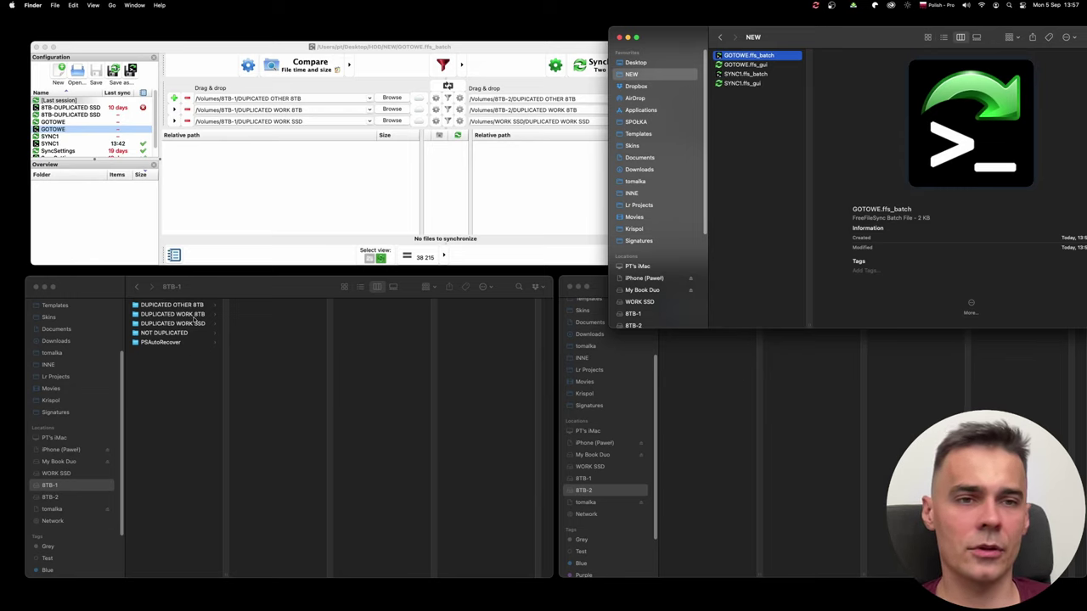
- Create a new test folder inside DUPICATED OTHER 8TB on 8TB-1 in Finder
click(192, 305)
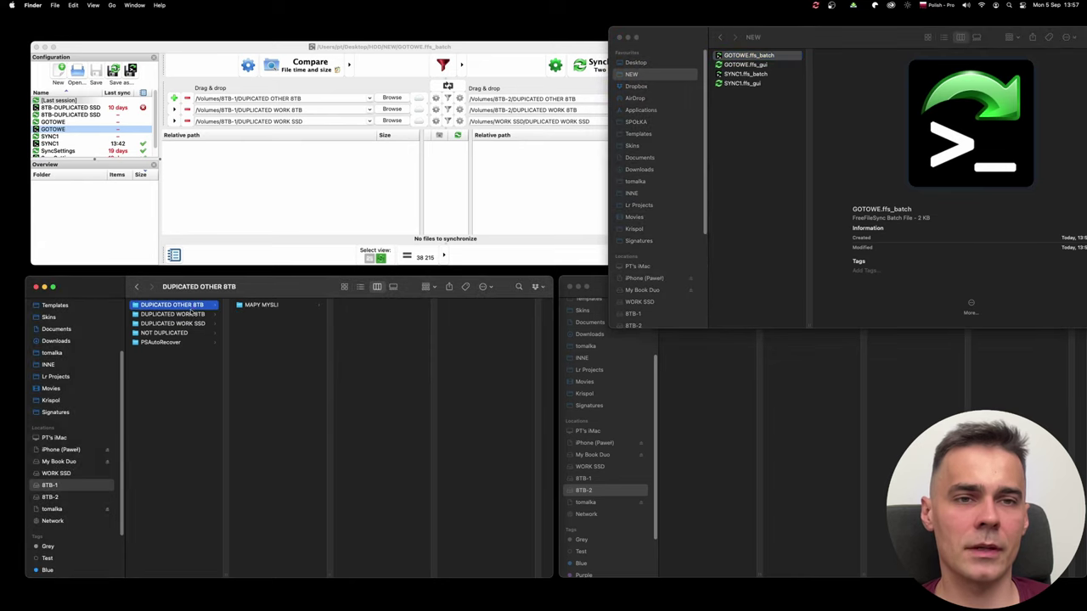
right_click(271, 365)
click(282, 368)
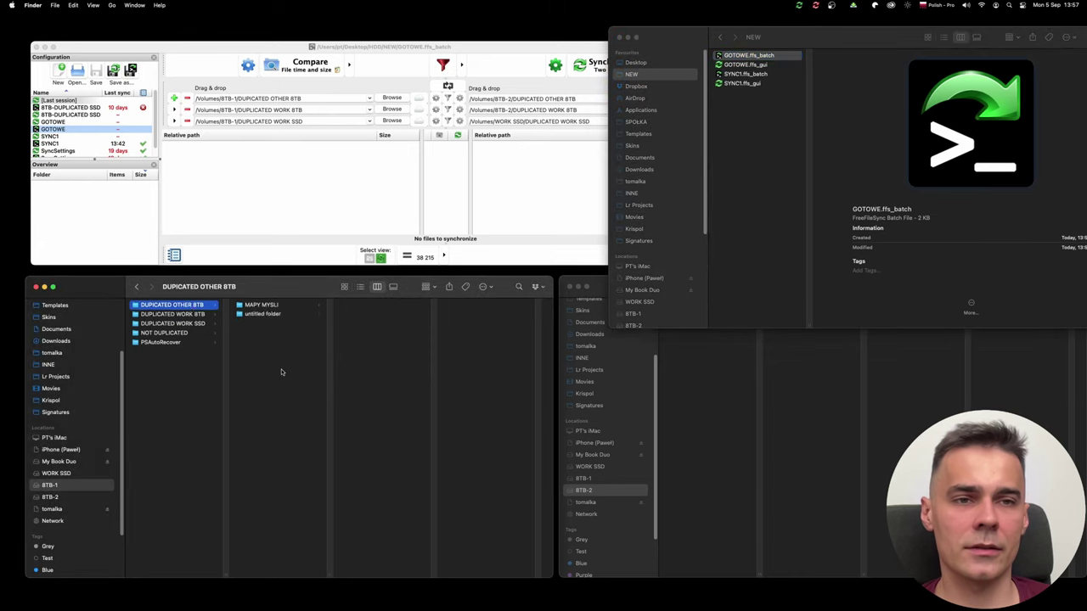
click(280, 371)
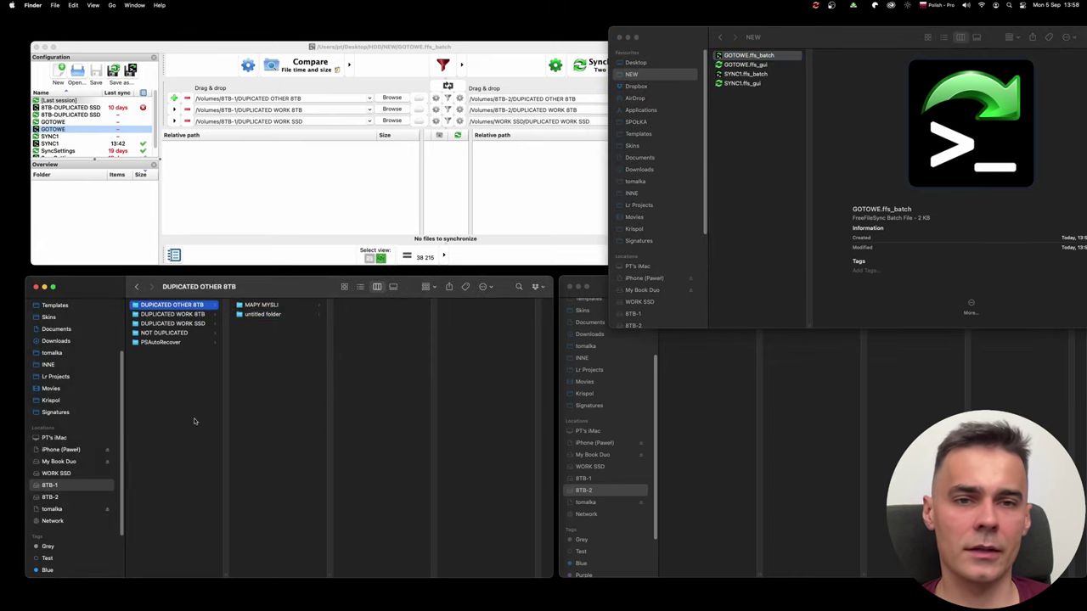
- Delete the untitled folder from DUPICATED OTHER 8TB on 8TB-2 and check the matching 8TB-1 folder for the deletion
click(675, 449)
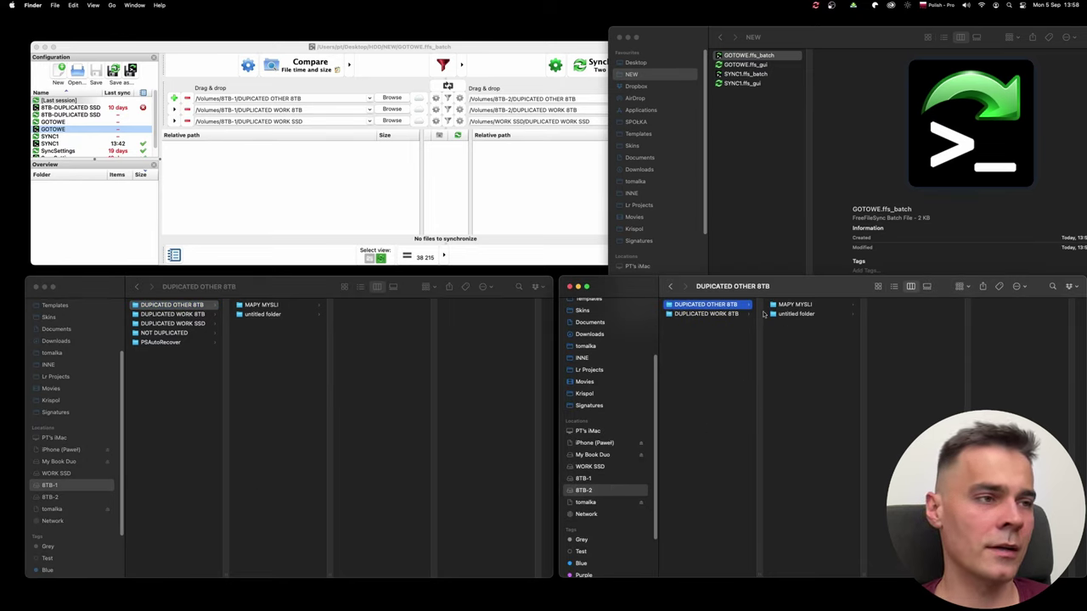
click(806, 316)
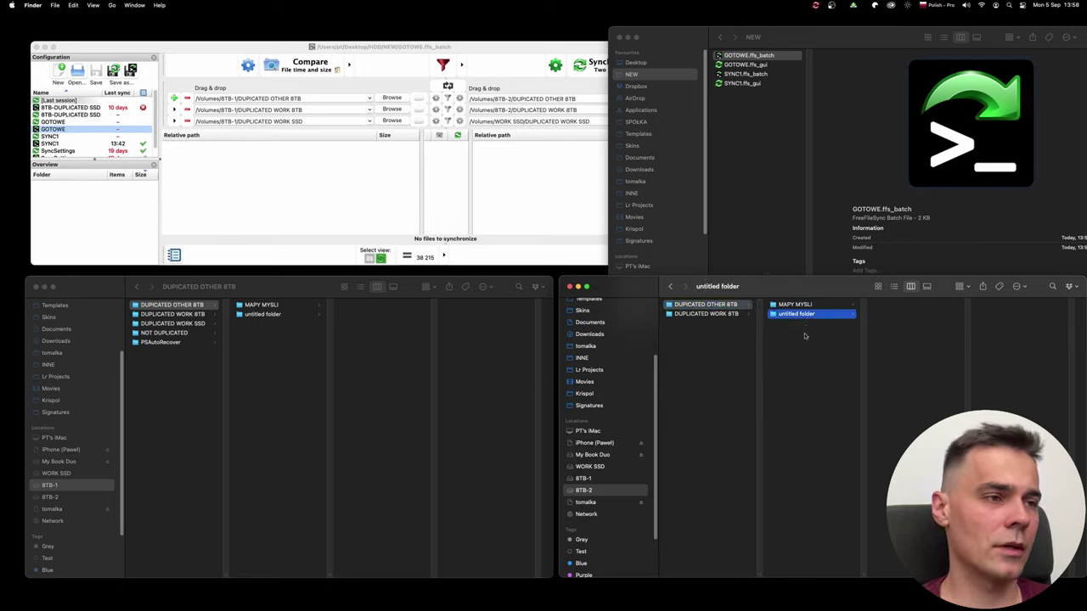
click(803, 336)
click(802, 324)
click(801, 314)
key(super+BackSpace)
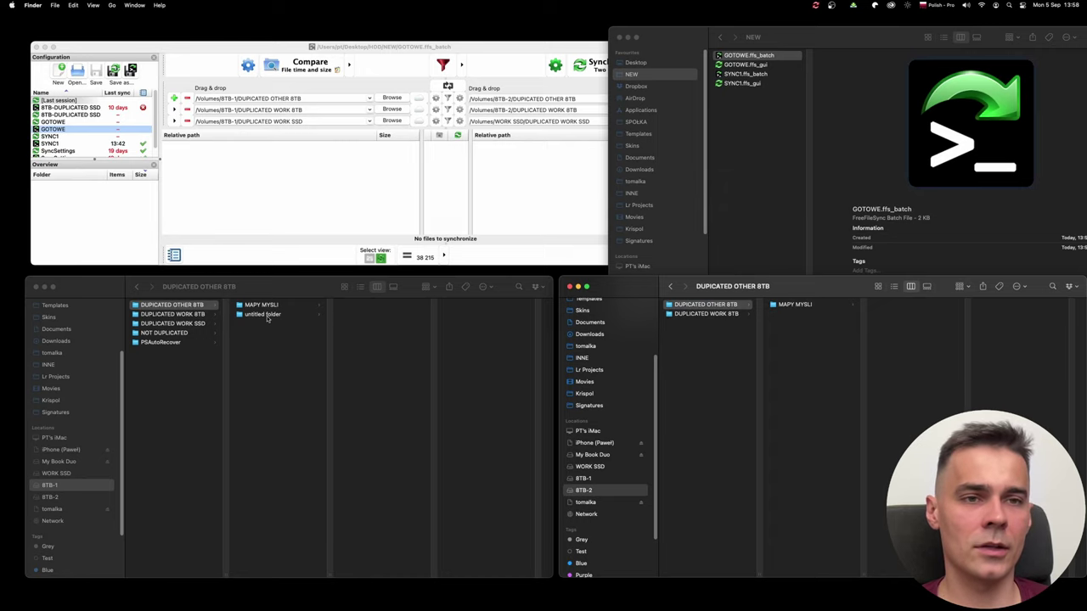
click(275, 287)
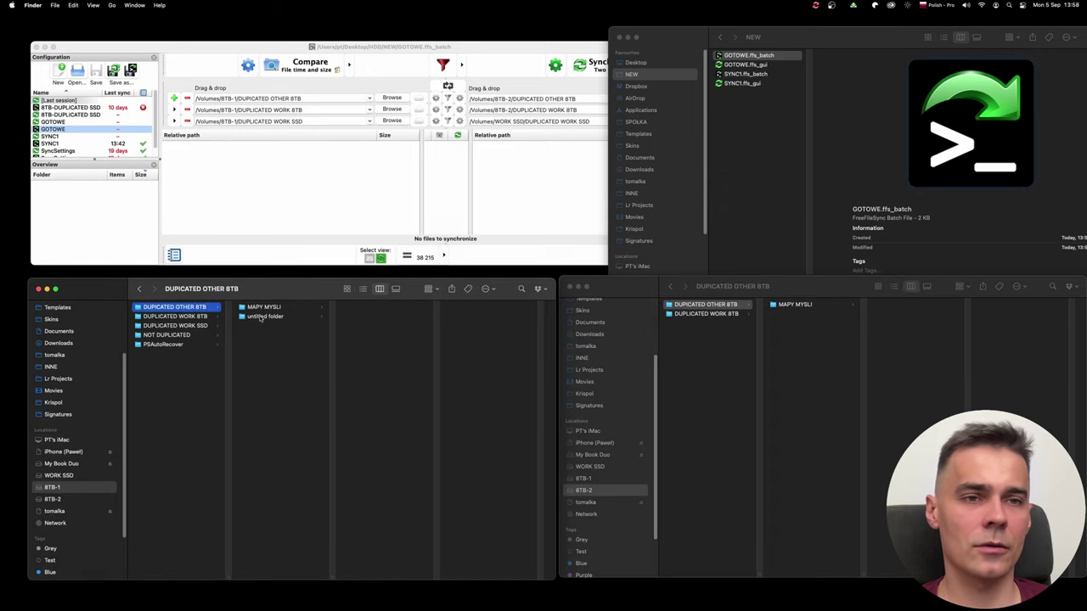
drag(270, 295, 272, 297)
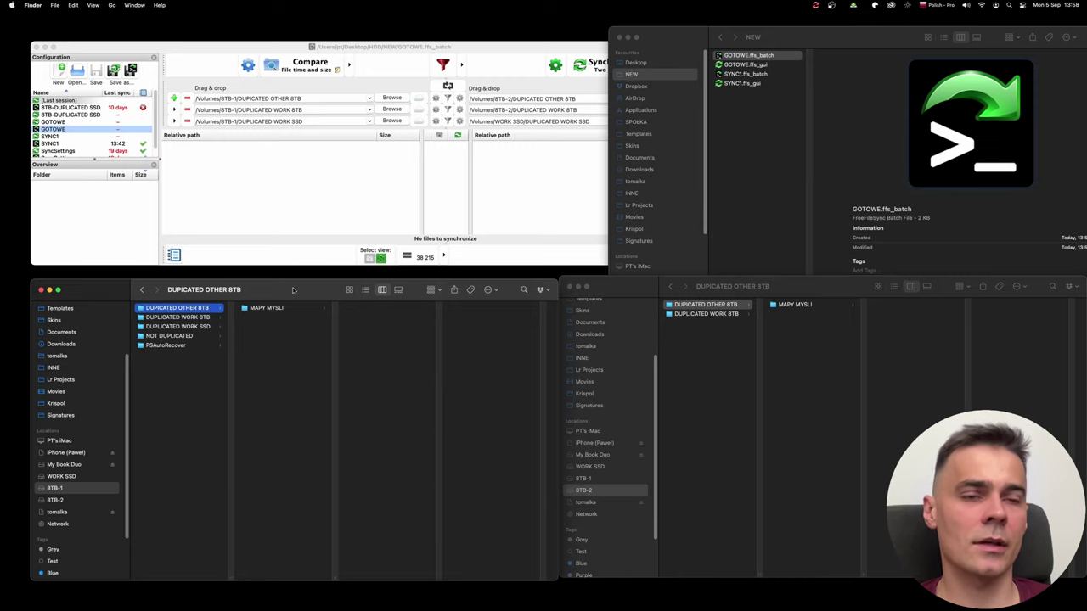
drag(292, 291, 296, 287)
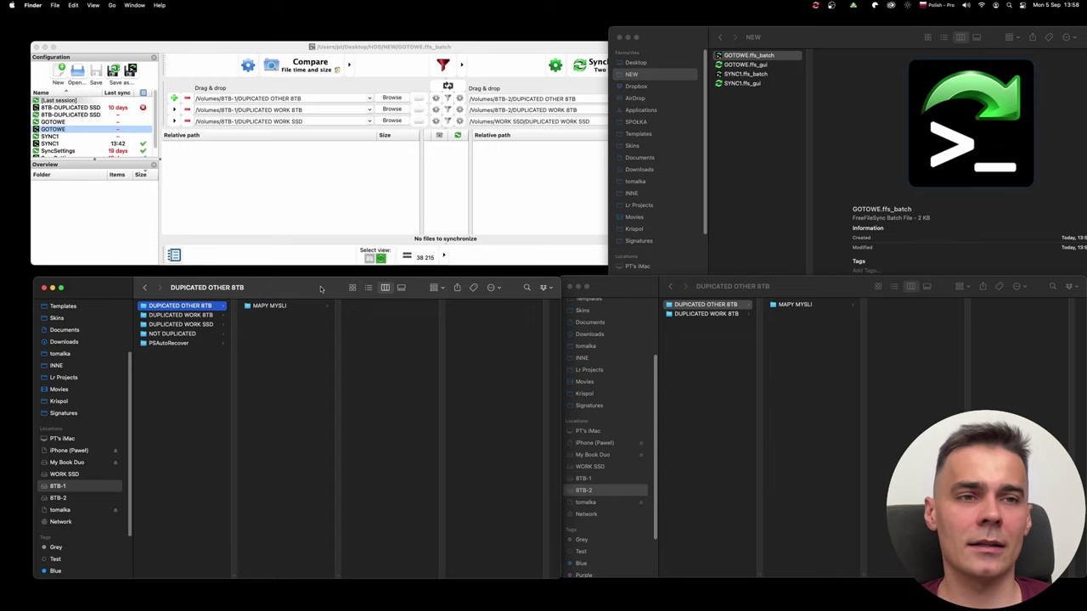
drag(322, 290, 309, 294)
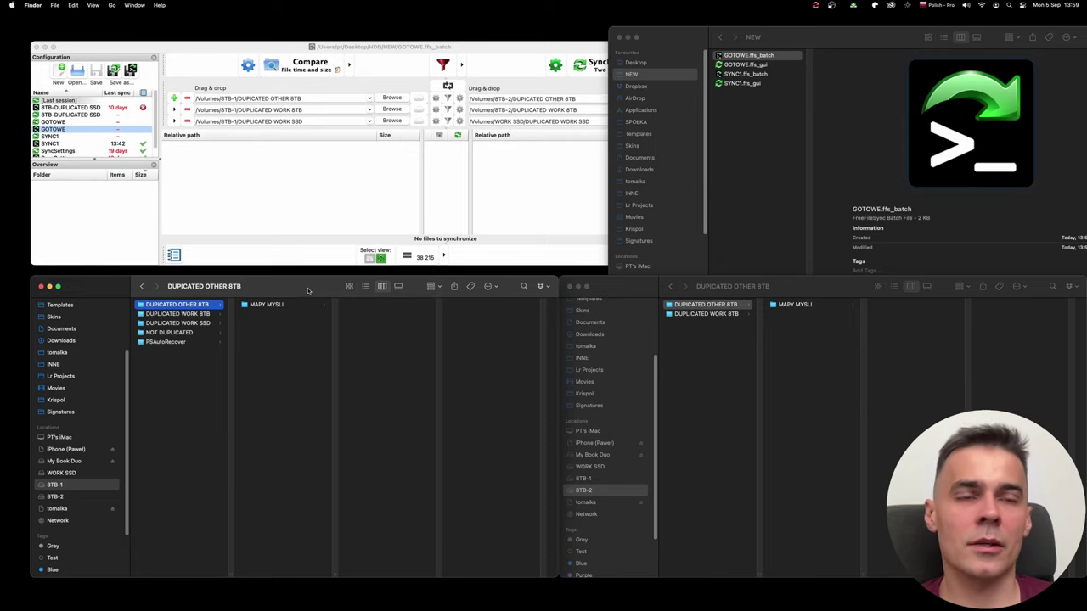
click(396, 44)
drag(394, 46, 405, 40)
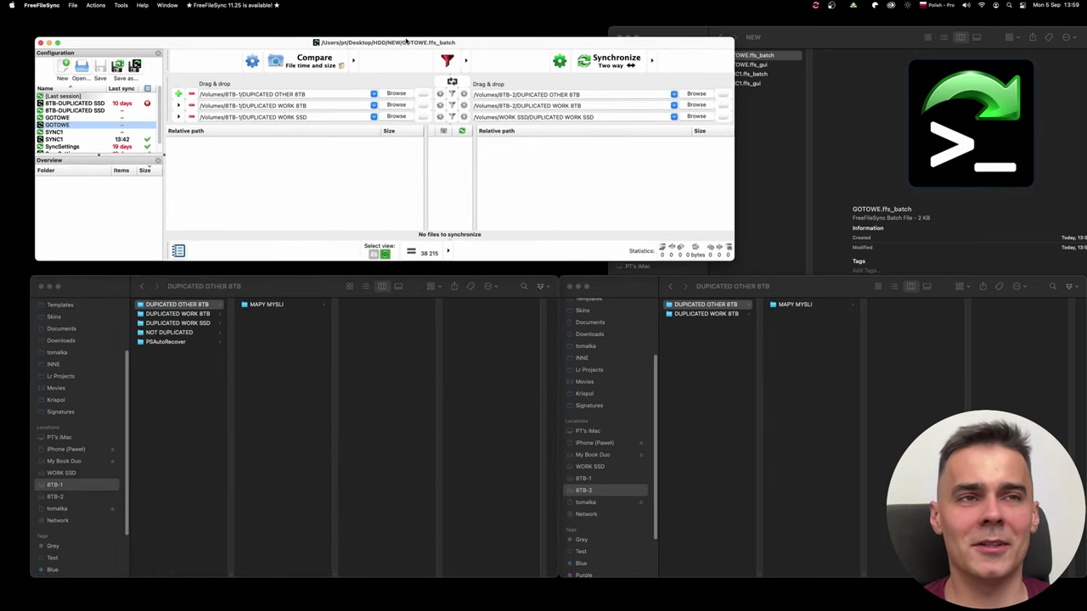